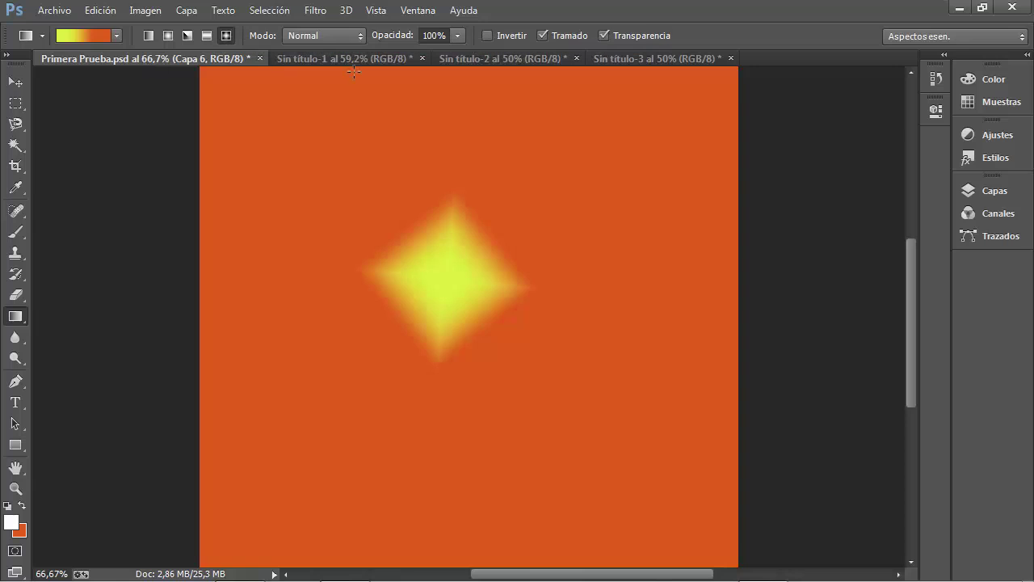
Create a blank 1000 by 1000 pixel RGB document at 72 pixels per inch with a white background
click(63, 11)
click(113, 48)
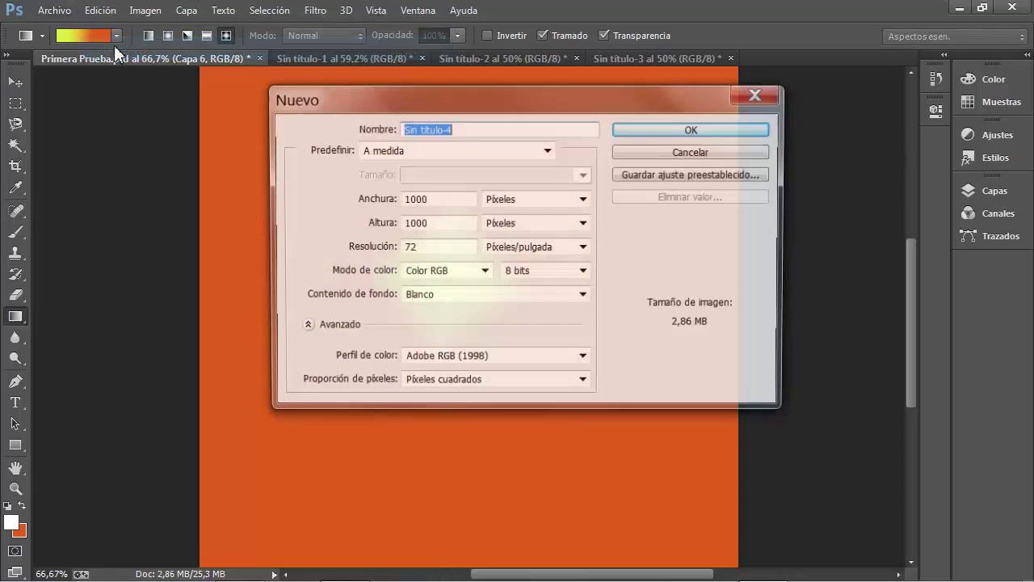
click(700, 131)
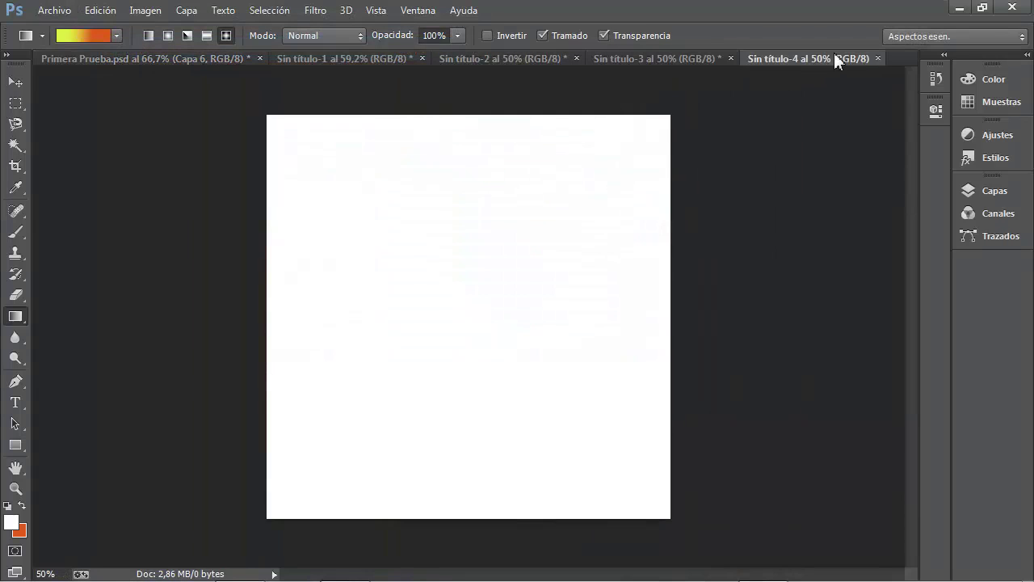
Look through all the open documents, from Primera Prueba.psd to the blank Sin título-4
click(677, 59)
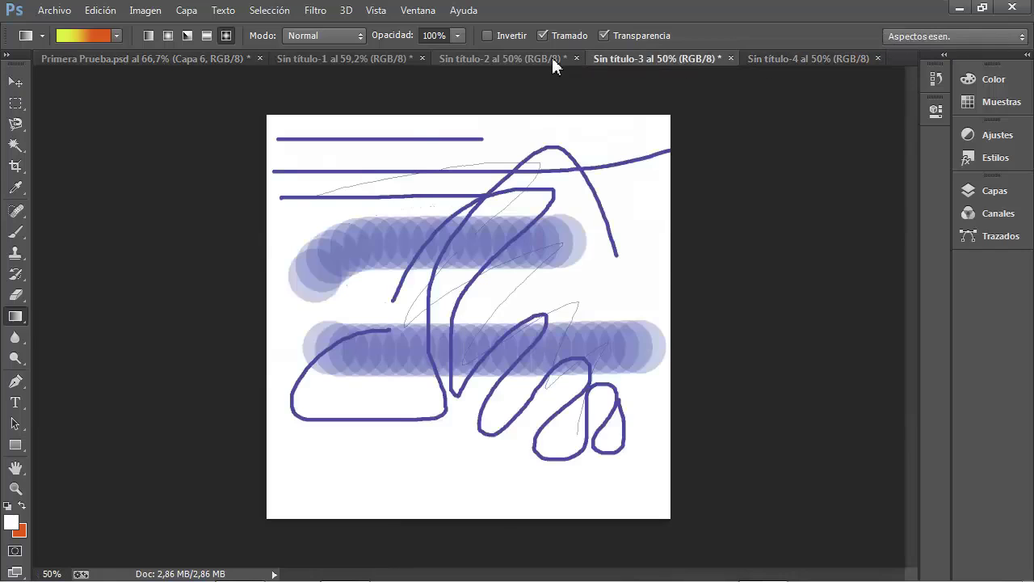
click(552, 58)
click(323, 59)
click(193, 59)
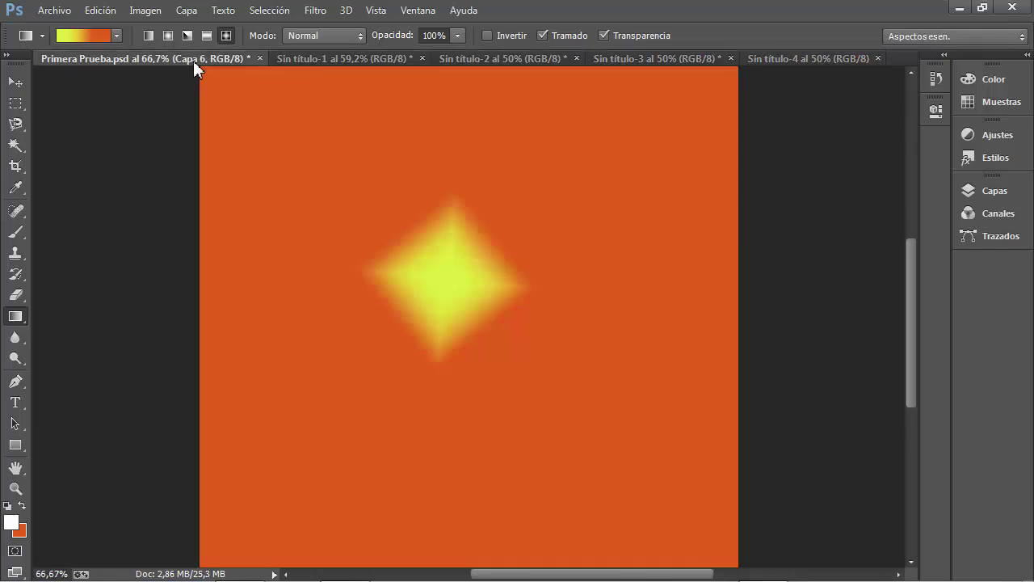
click(317, 58)
click(533, 58)
click(638, 58)
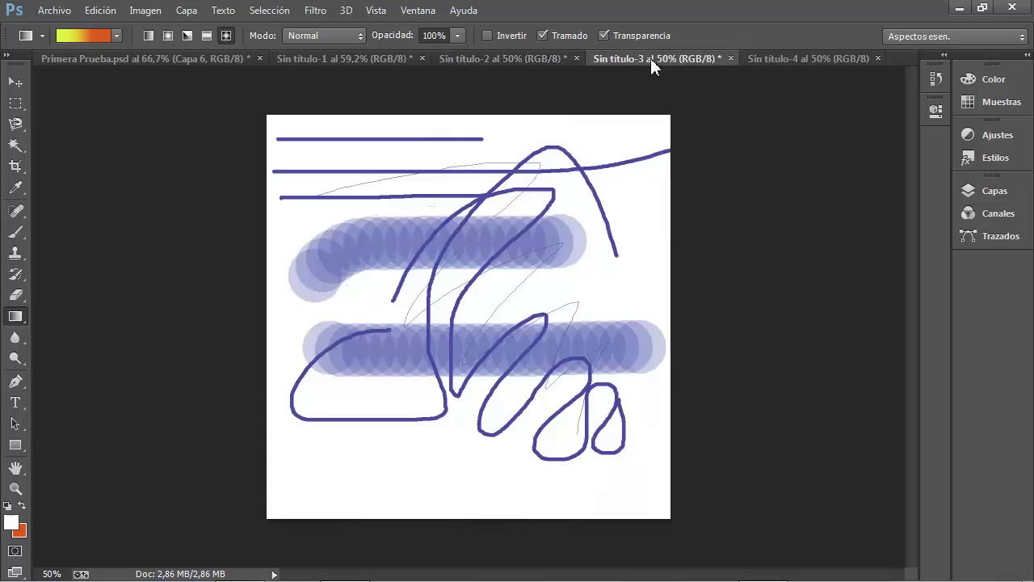
click(789, 58)
Close the four untitled documents without saving them, keeping only Primera Prueba.psd open
click(878, 58)
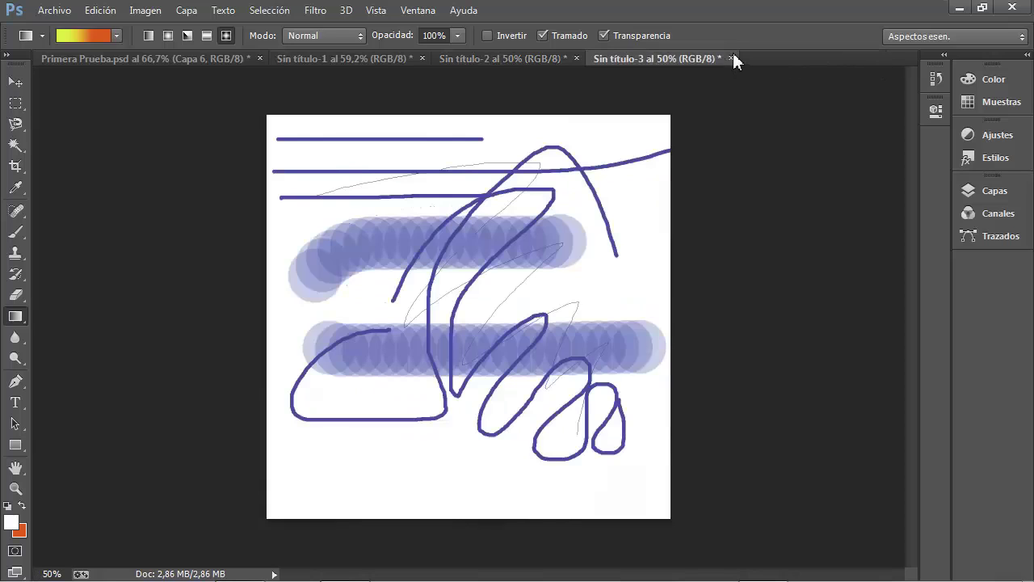
click(733, 58)
click(571, 236)
click(577, 58)
click(595, 239)
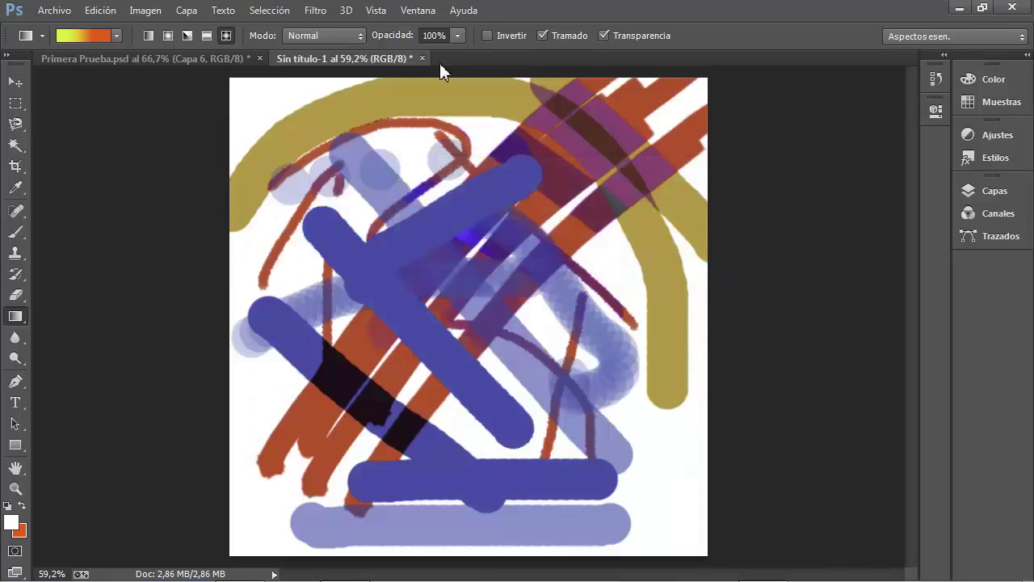
click(422, 59)
click(569, 240)
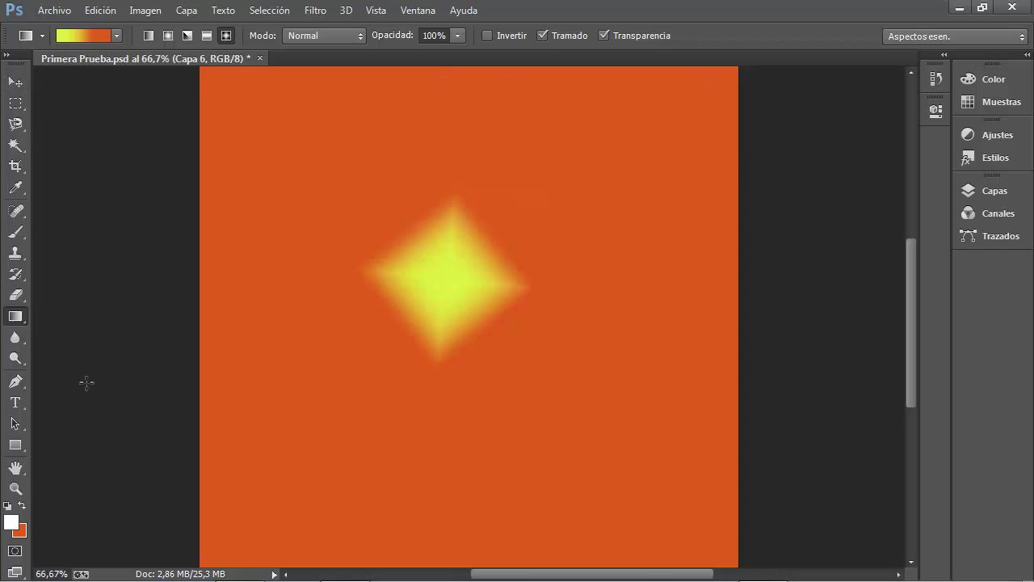
Deselect the current layer and start a text line above and left of the yellow diamond with font size 30 pt
click(16, 81)
click(106, 122)
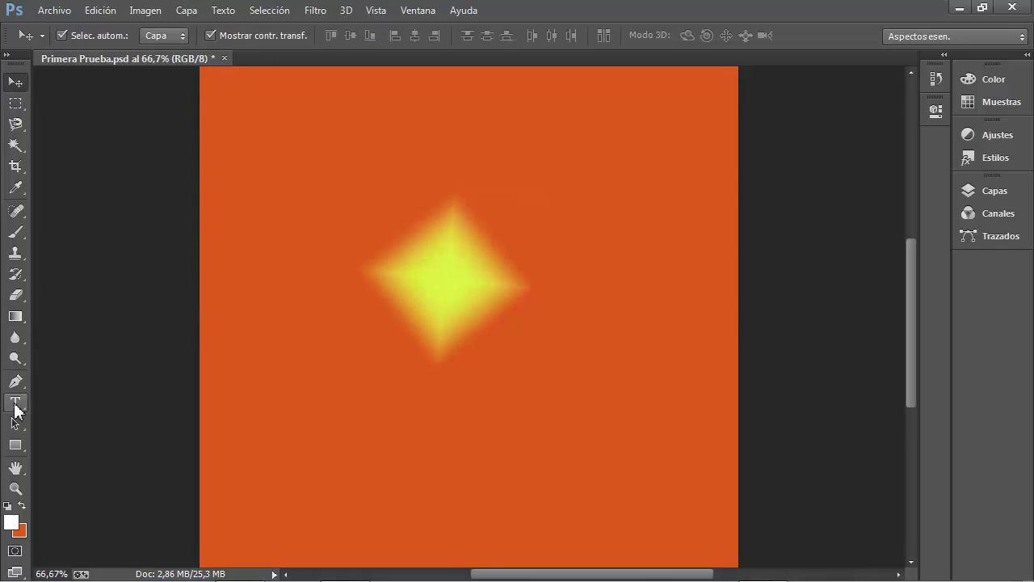
click(15, 408)
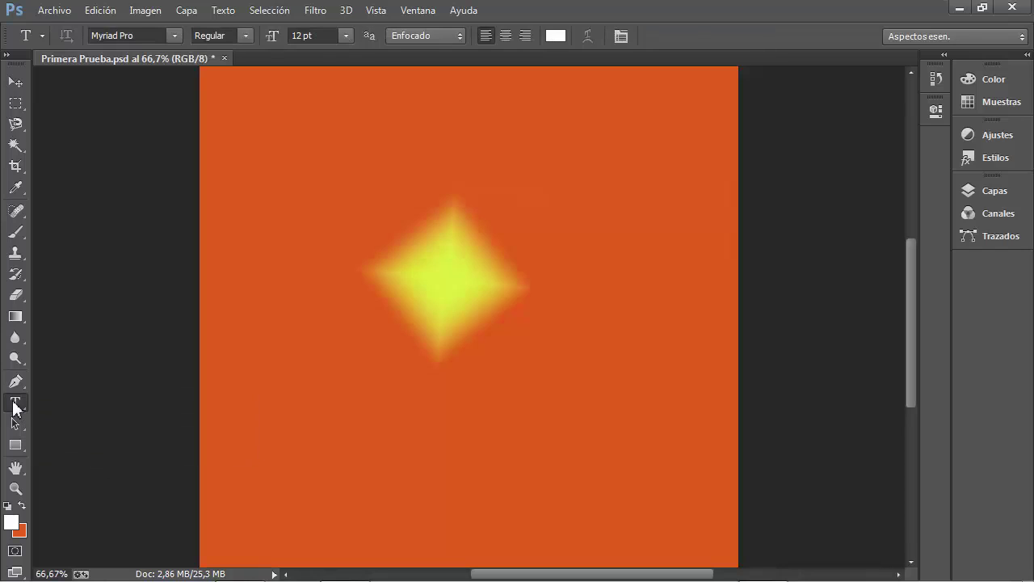
click(265, 168)
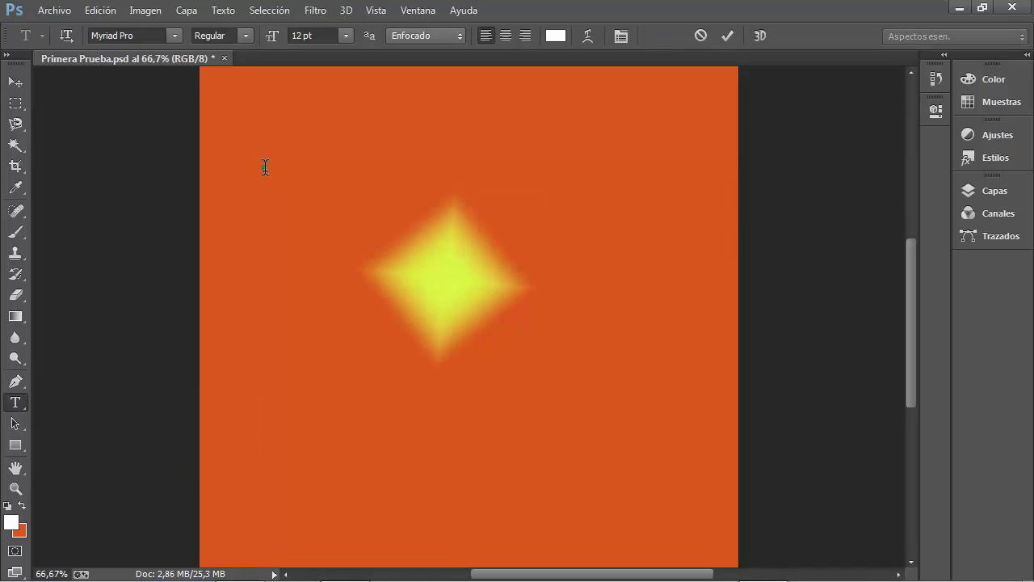
click(335, 37)
click(346, 37)
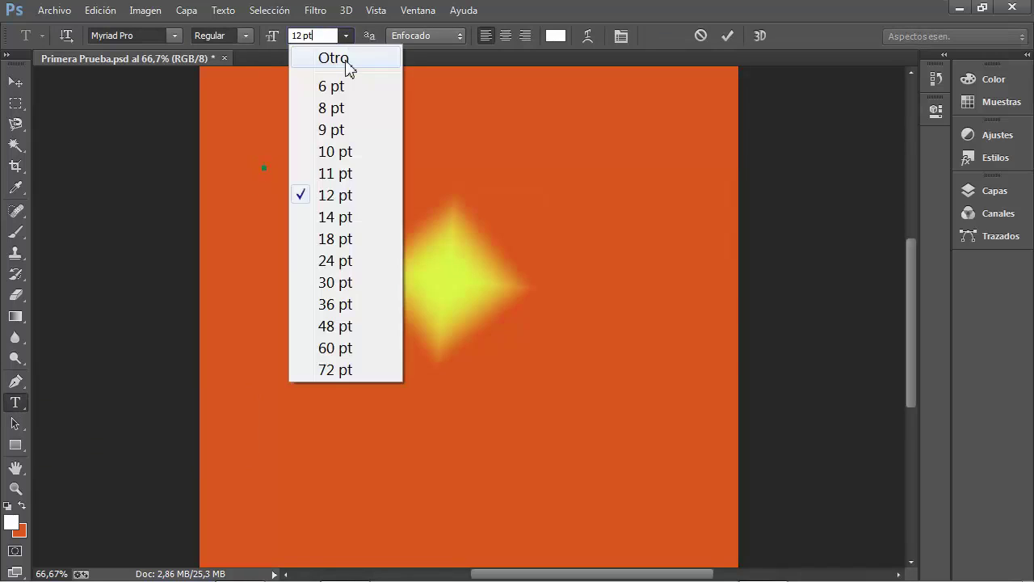
click(336, 283)
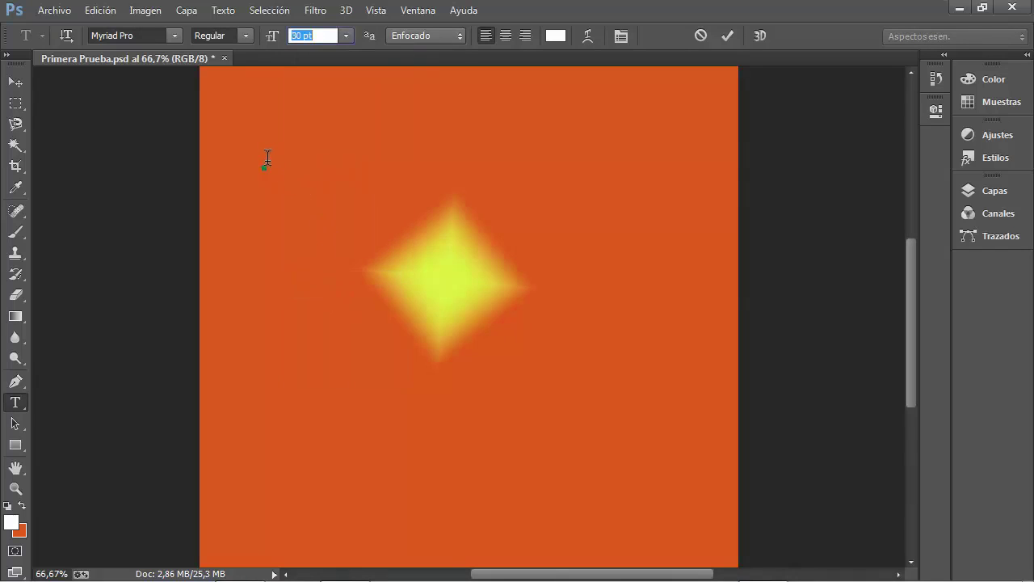
Accept white (ffffff) as the text colour, enter "Este es mi primer texto" and commit the text
click(555, 37)
drag(423, 185, 232, 84)
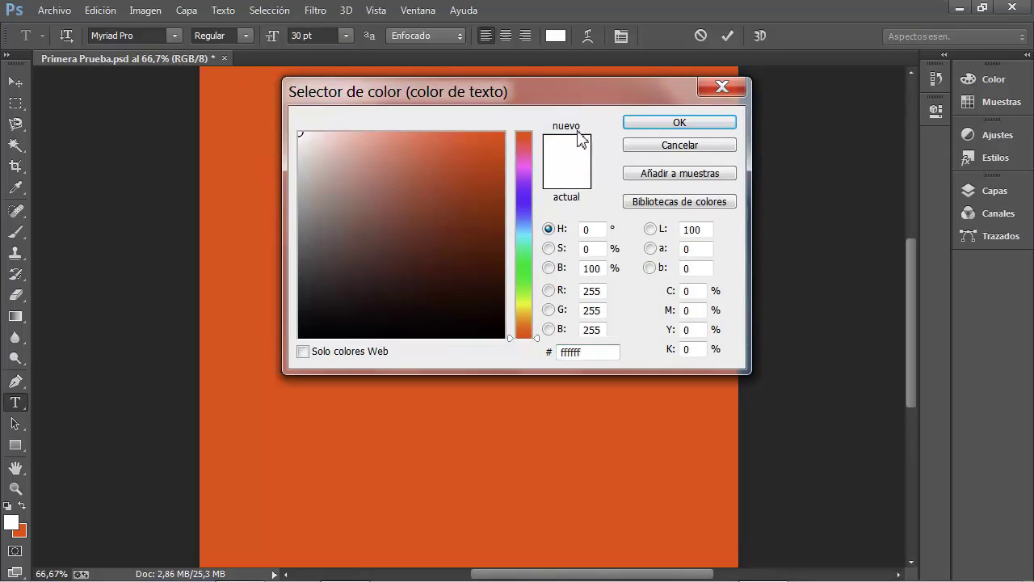
click(671, 122)
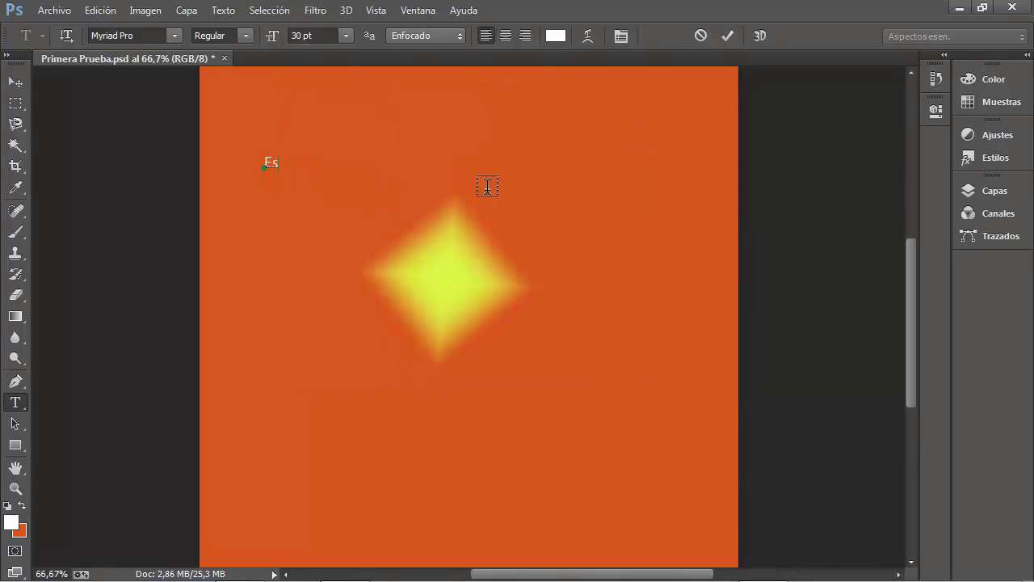
text(primer texto)
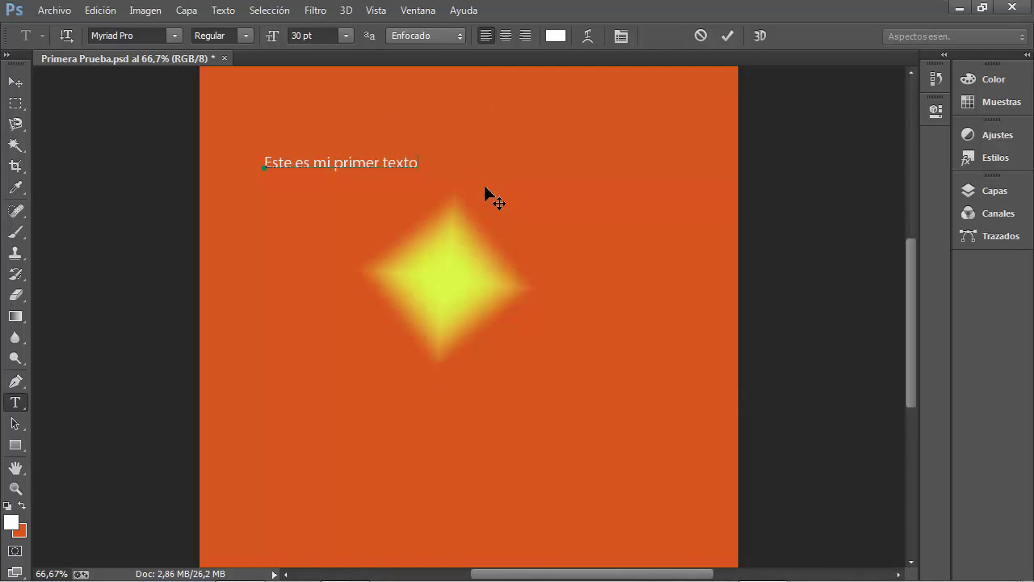
click(725, 36)
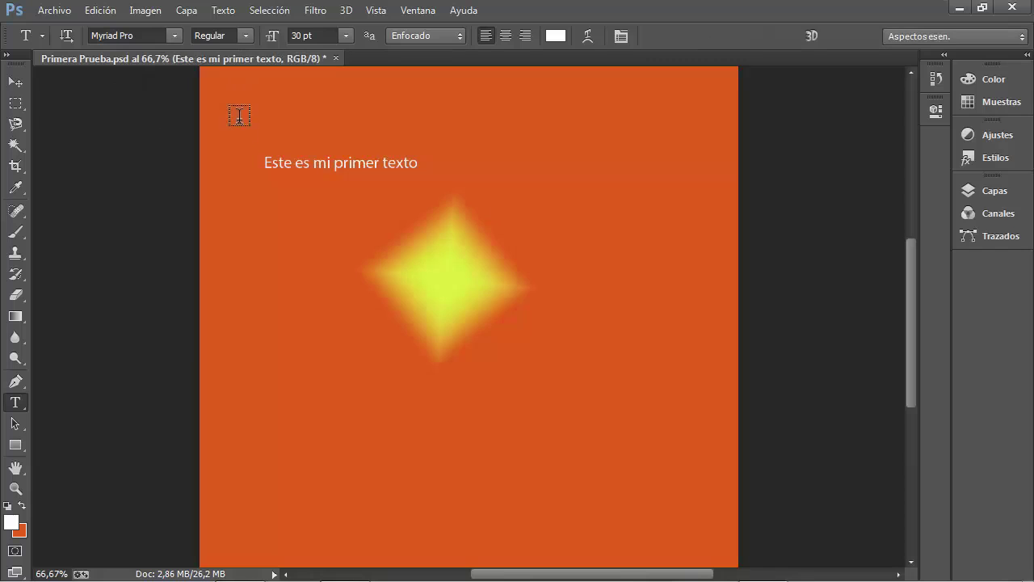
Switch the text line's orientation to vertical and back to horizontal twice
click(296, 168)
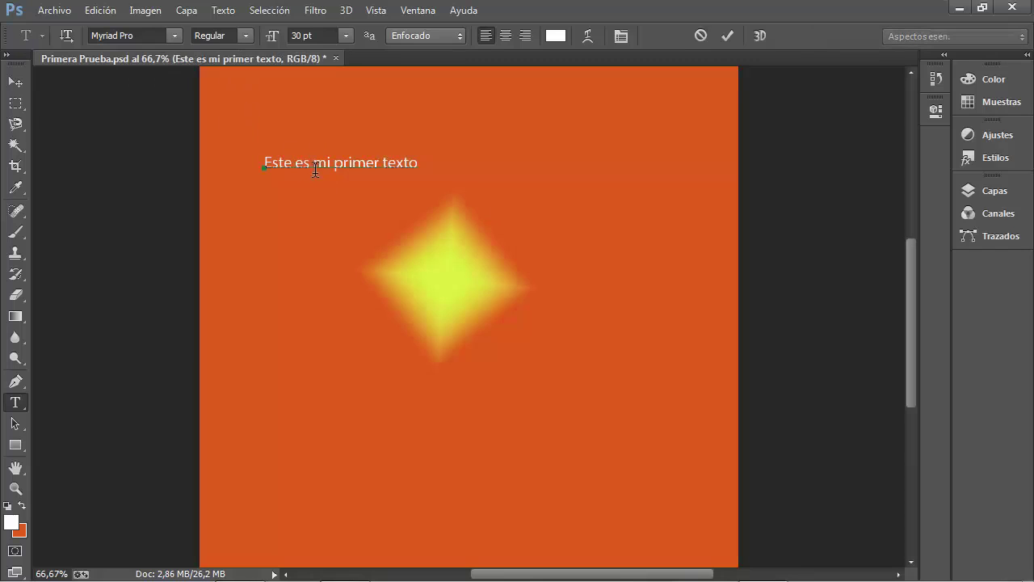
click(66, 36)
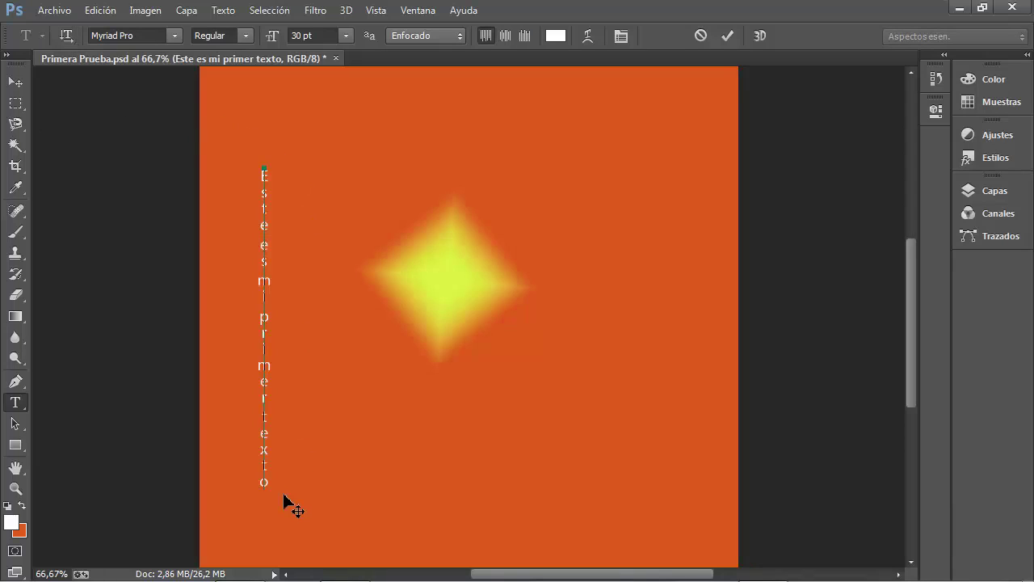
click(66, 36)
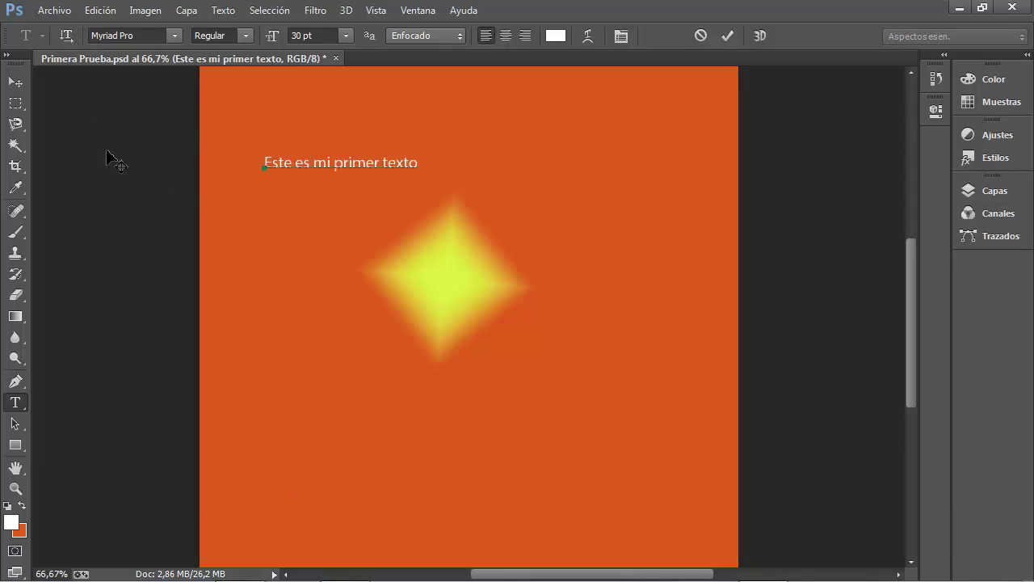
click(66, 36)
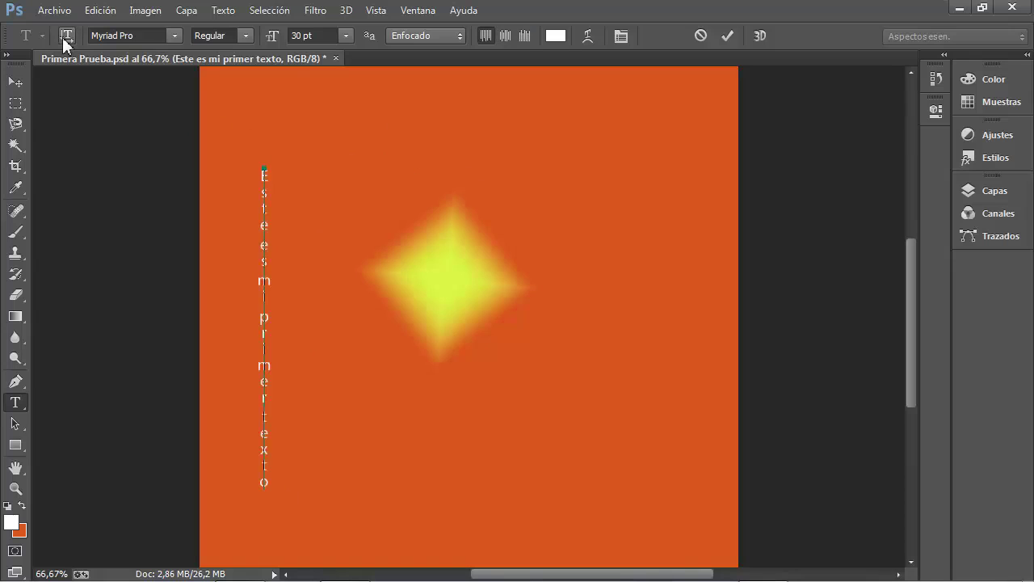
click(64, 37)
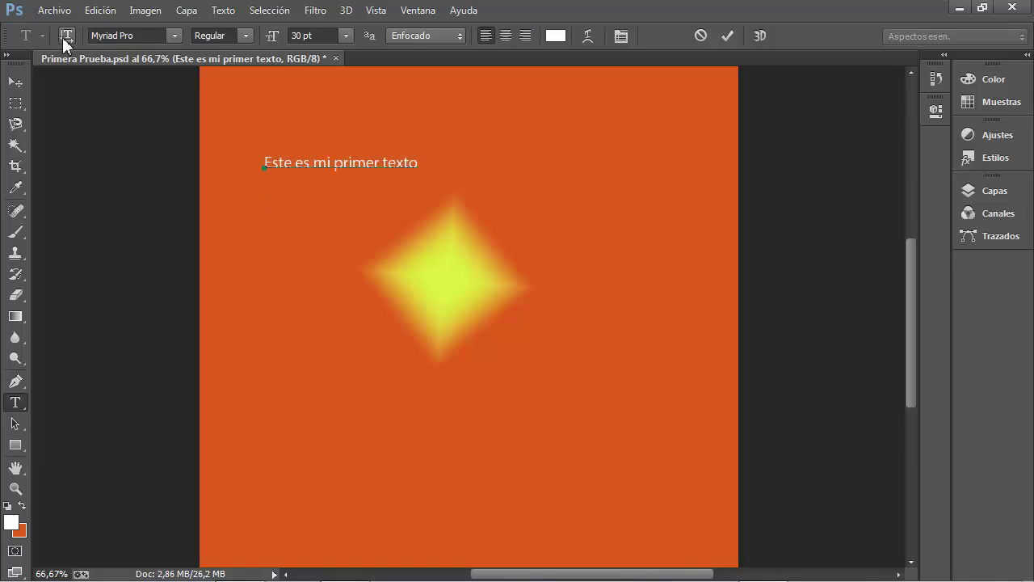
Browse the available fonts and try to apply the National First font to the text line
click(175, 35)
drag(410, 353, 409, 68)
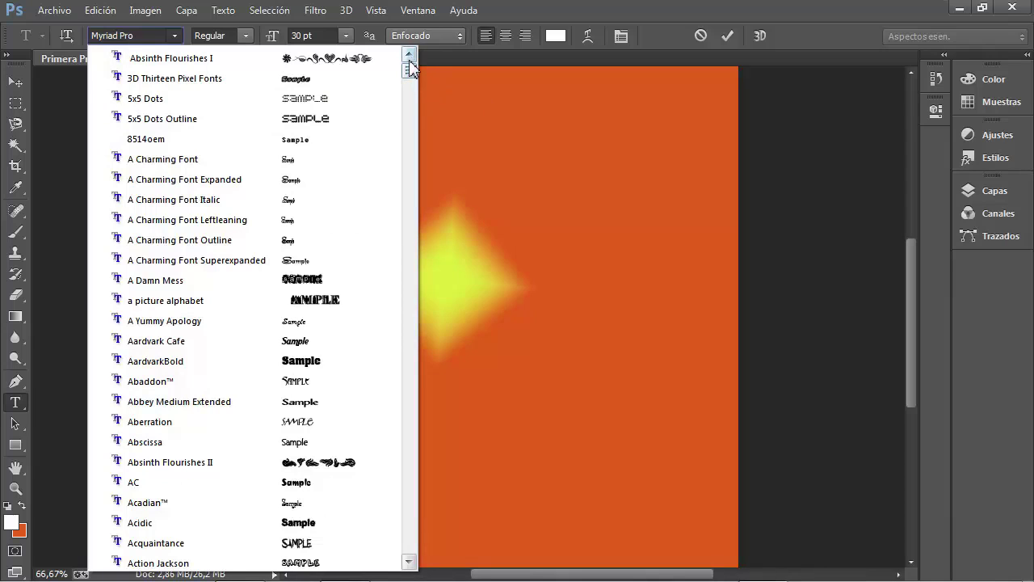
click(512, 14)
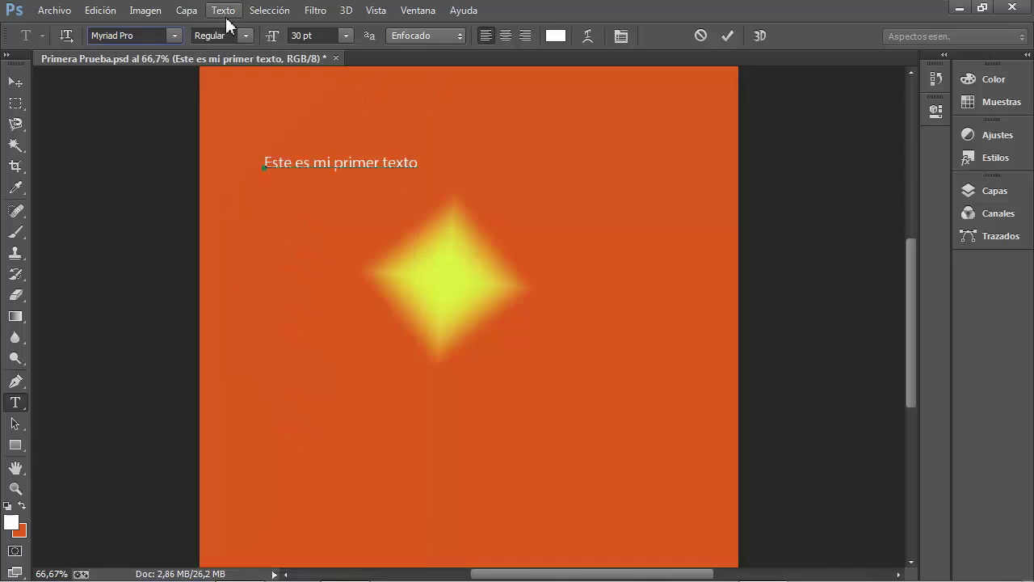
click(172, 36)
click(161, 204)
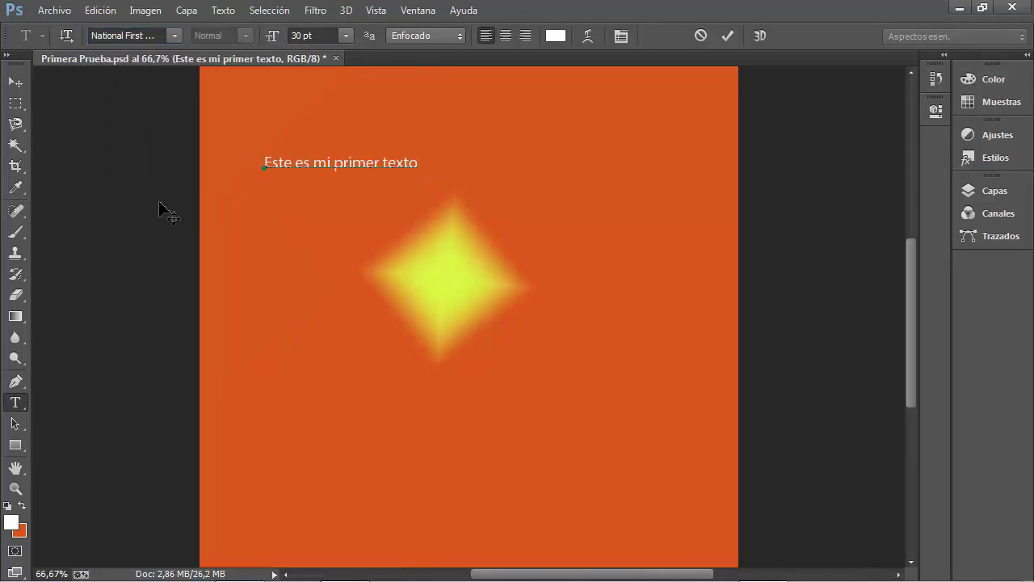
click(14, 83)
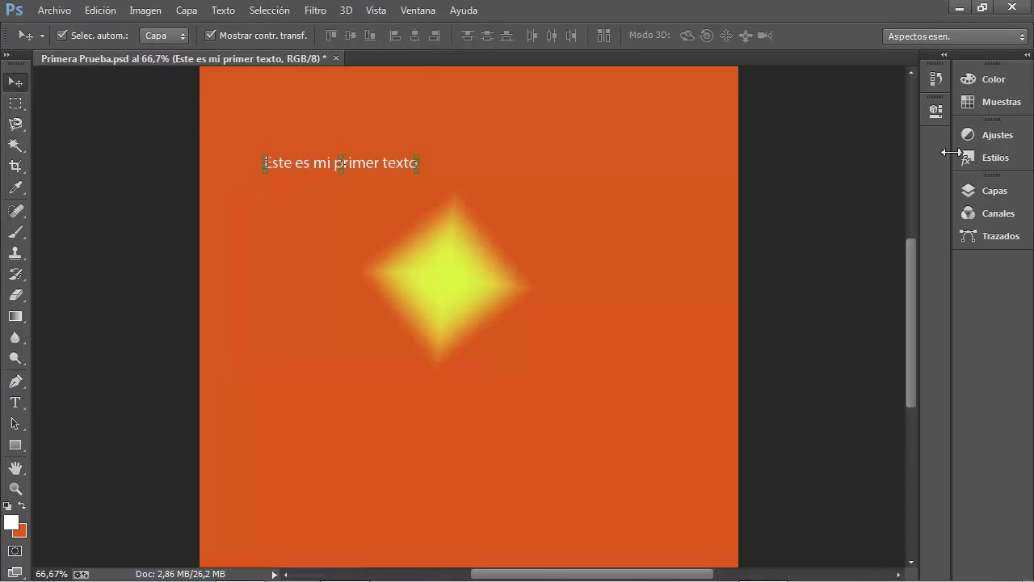
Set the words "Este es mi" in the Nauvoo font and replace it with Night Sky
click(16, 403)
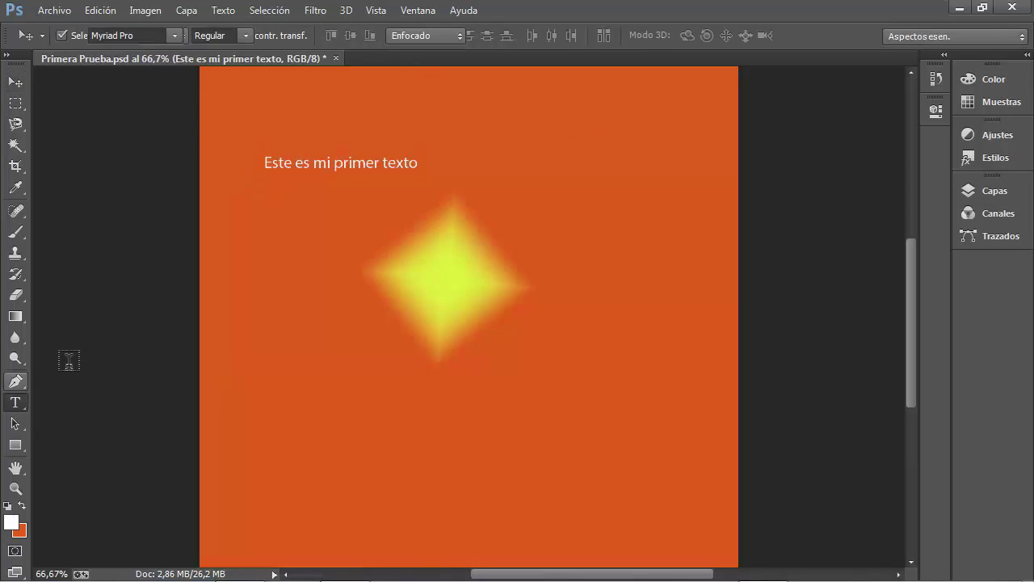
drag(274, 163, 332, 163)
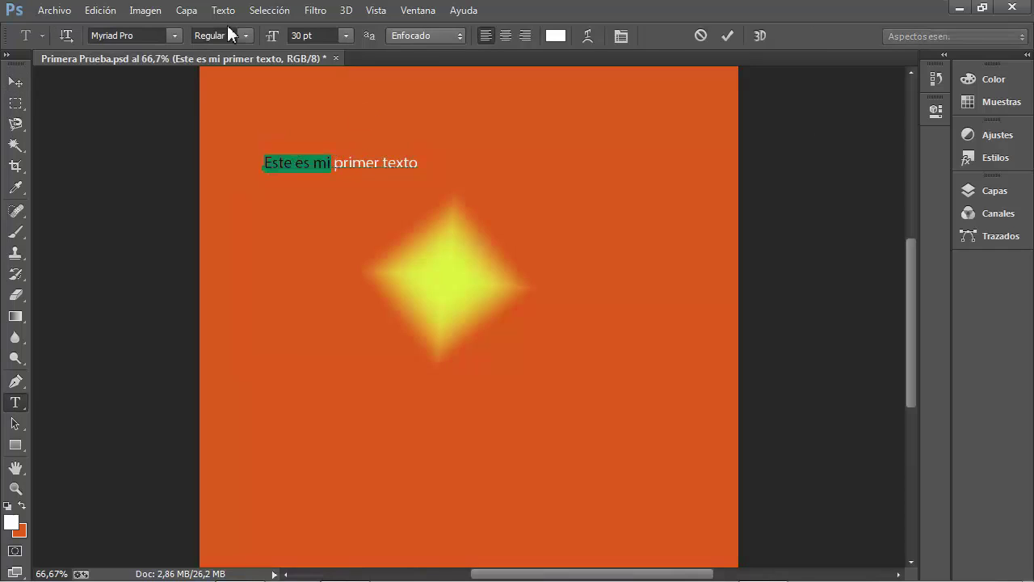
click(174, 36)
scroll(154, 202, up, 4)
click(154, 239)
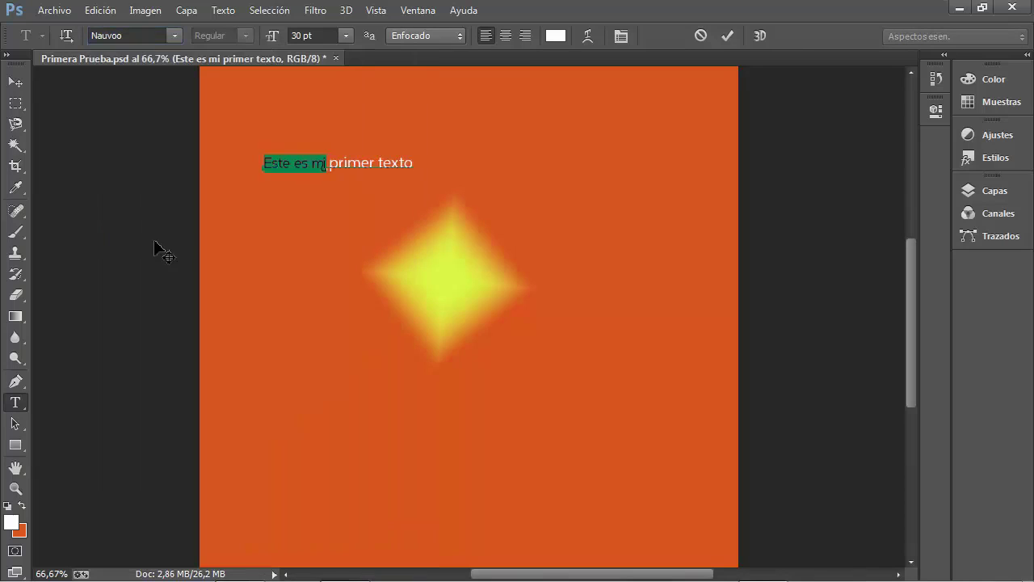
click(174, 35)
scroll(172, 254, up, 2)
click(178, 358)
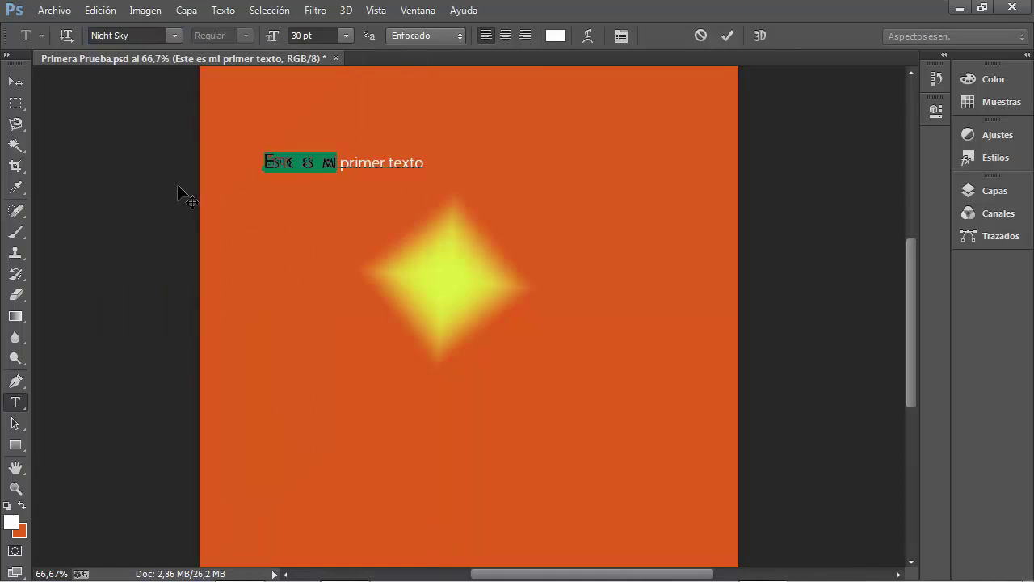
click(352, 170)
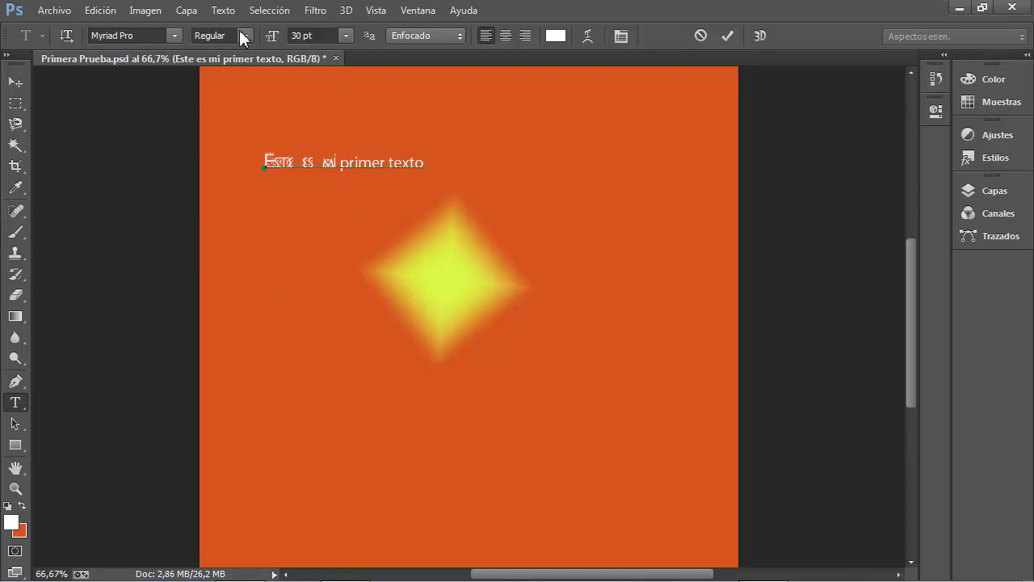
Enlarge only the characters "mi pri" in the middle of the text line to 60 pt
drag(361, 161, 382, 151)
drag(377, 101, 321, 374)
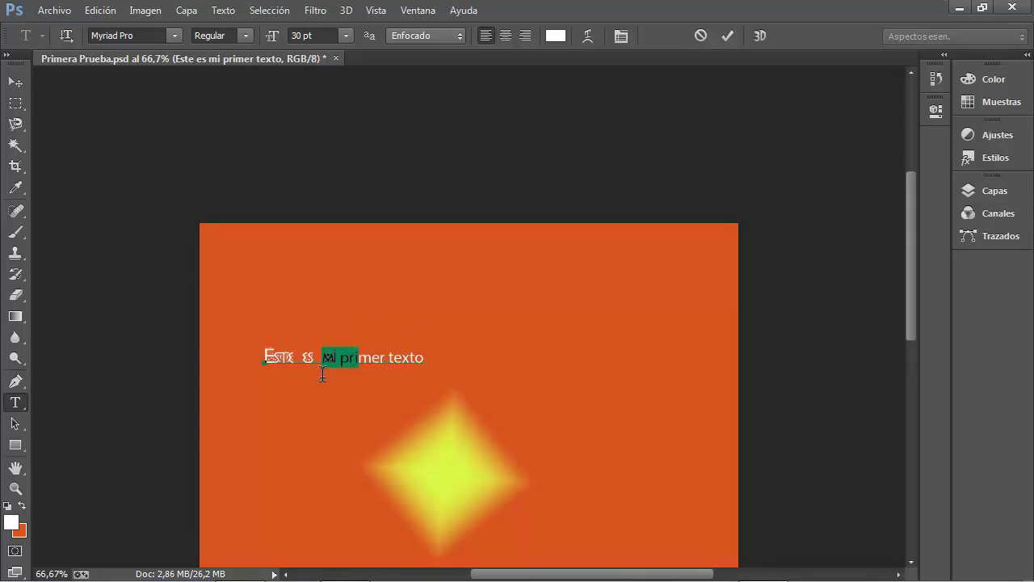
click(346, 35)
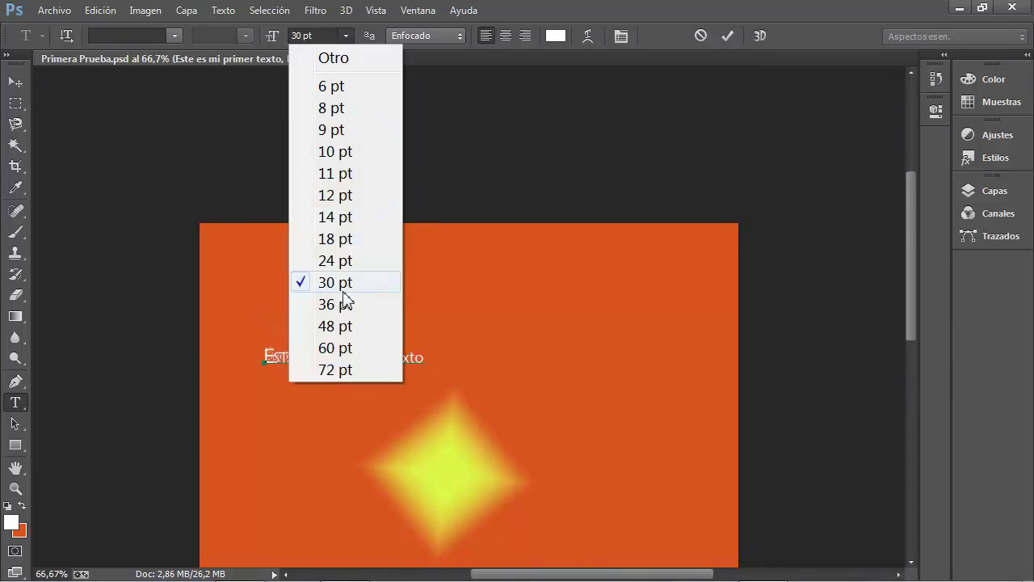
click(334, 349)
drag(915, 214, 917, 257)
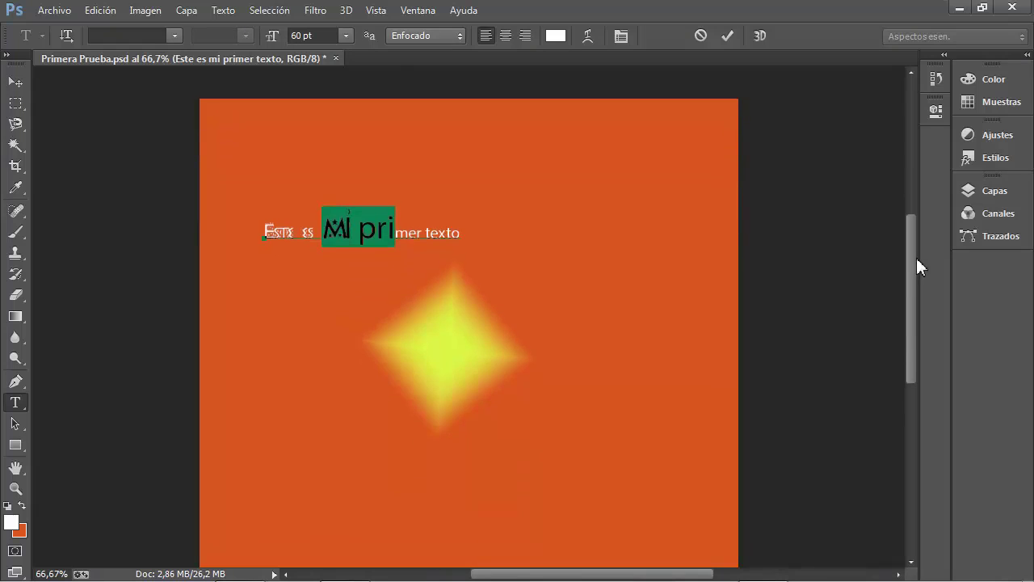
click(396, 235)
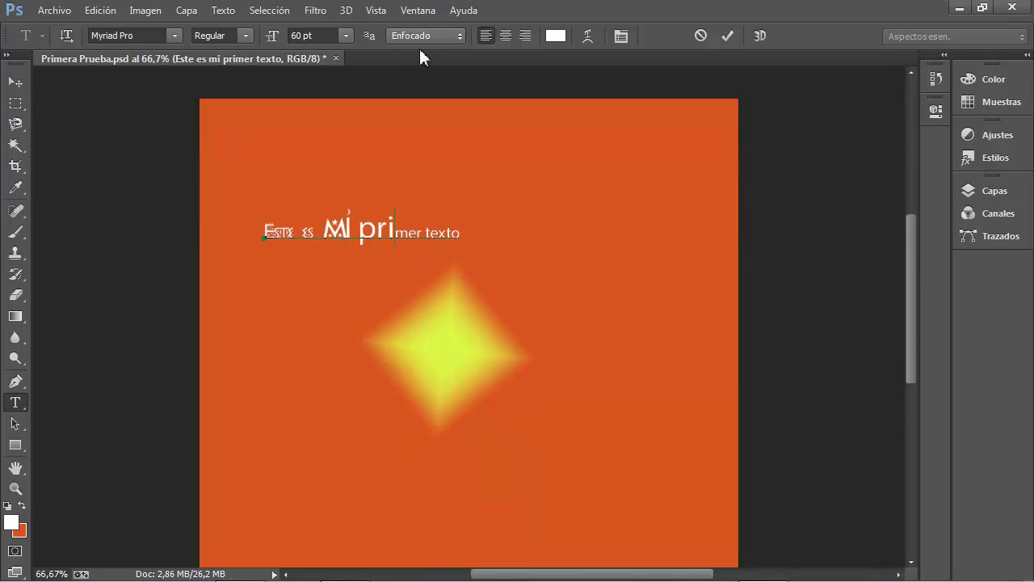
Set the characters "mer texto" at the end of the text line to the Italic style
click(244, 37)
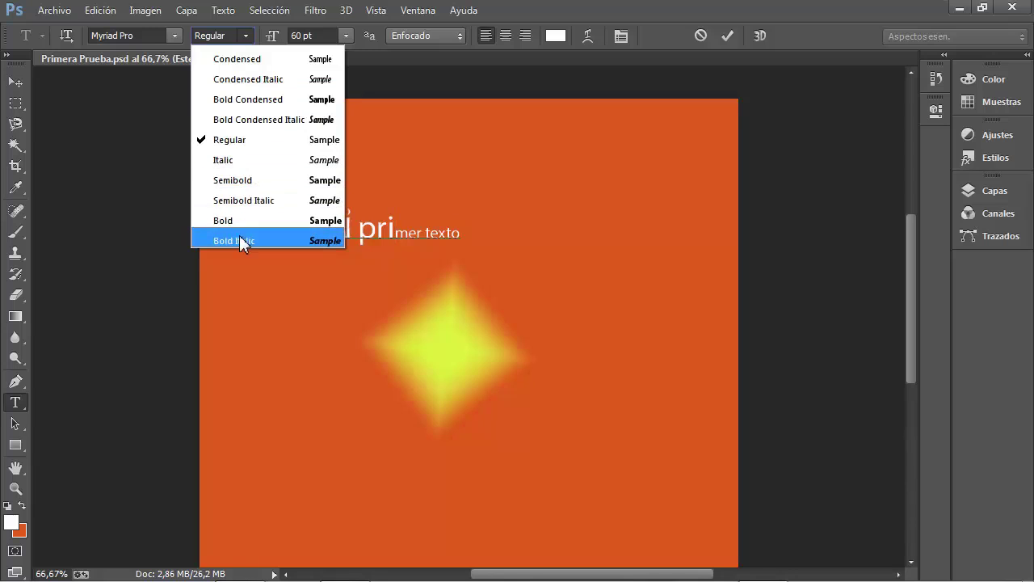
click(444, 230)
click(396, 234)
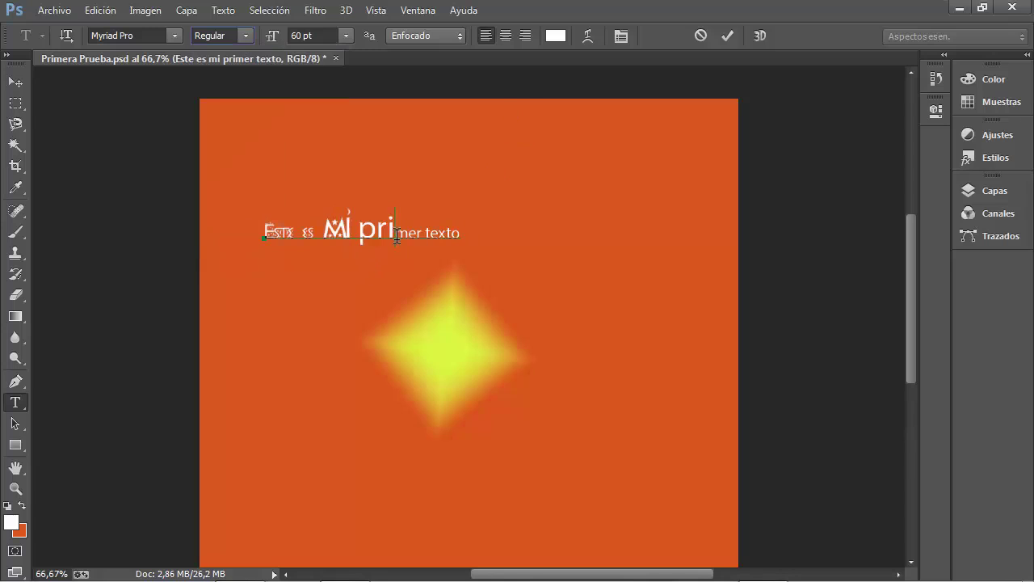
drag(399, 234, 501, 231)
click(240, 42)
click(238, 159)
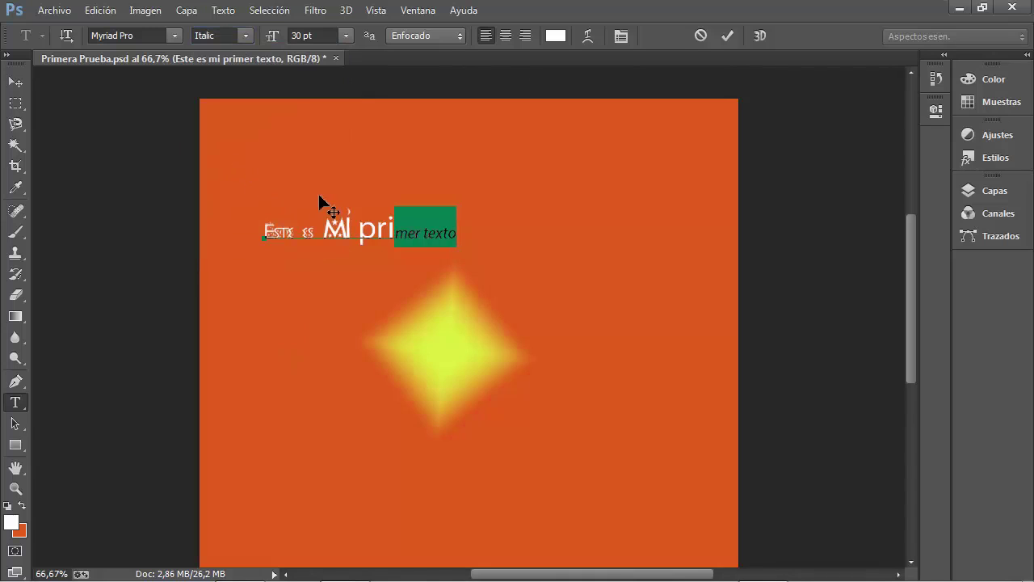
Apply the Note this font to the characters "Este es mi pr" at the start of the text line
click(378, 232)
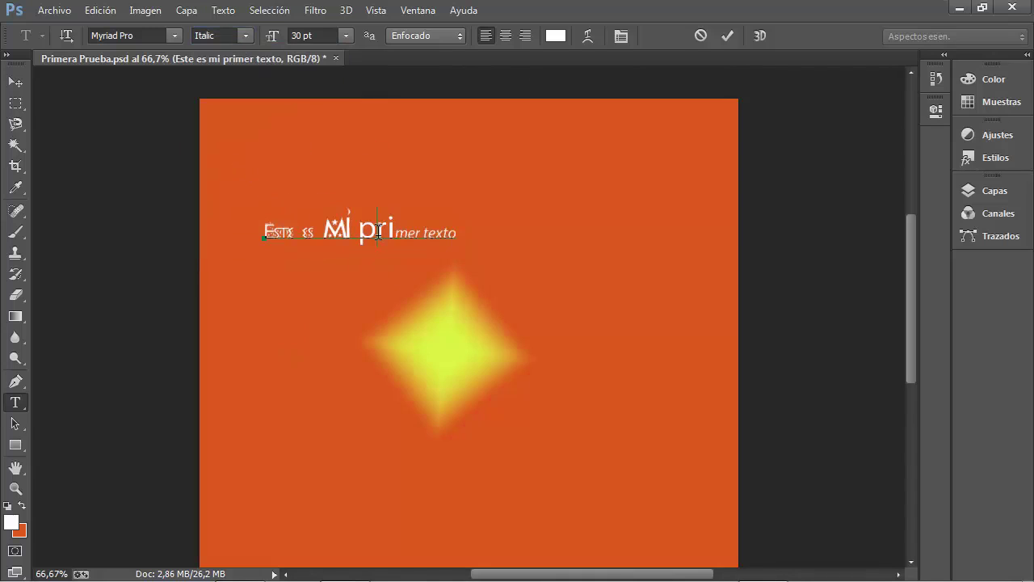
drag(376, 229, 353, 359)
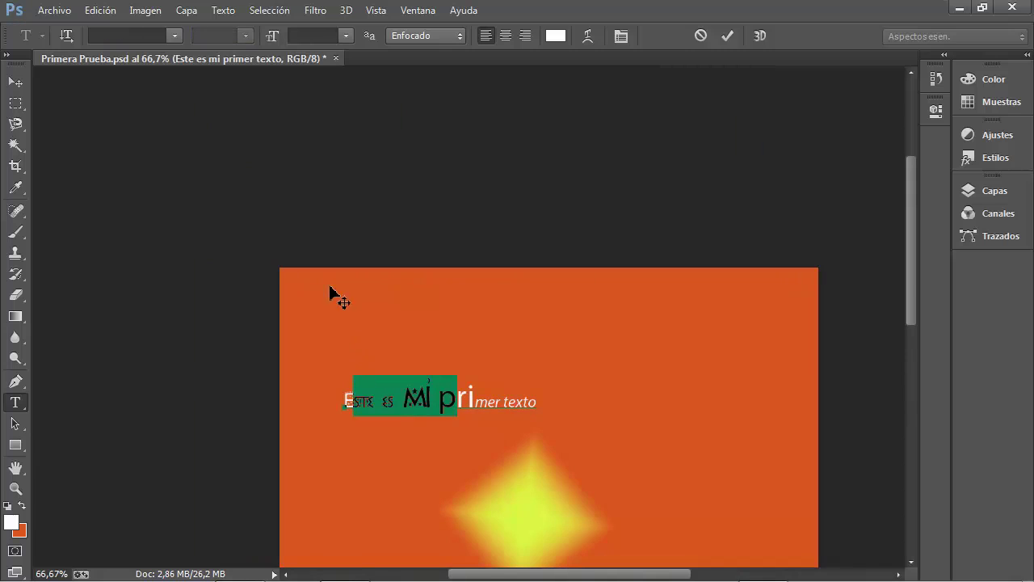
click(427, 406)
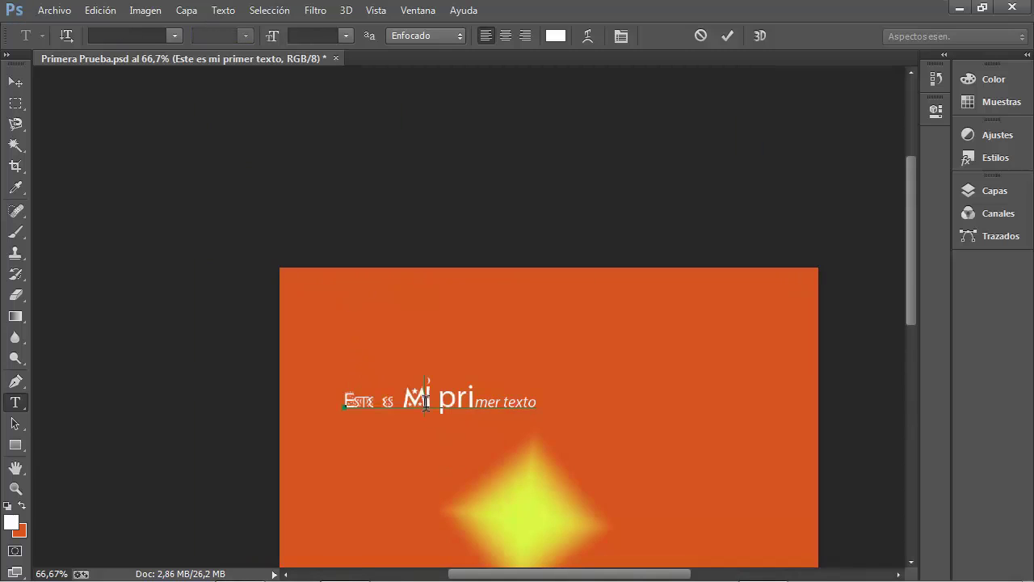
drag(469, 399, 296, 396)
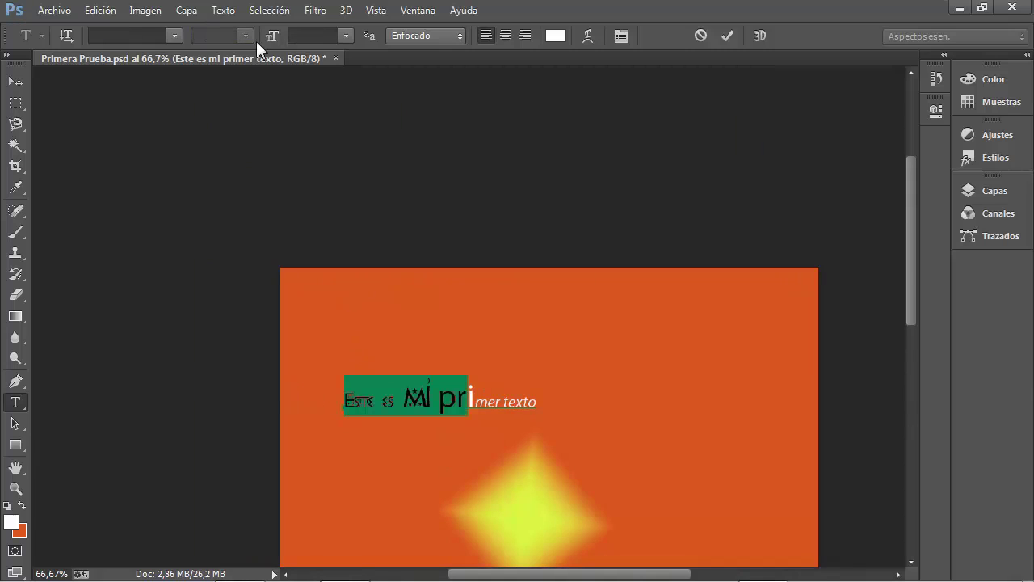
scroll(418, 342, down, 2)
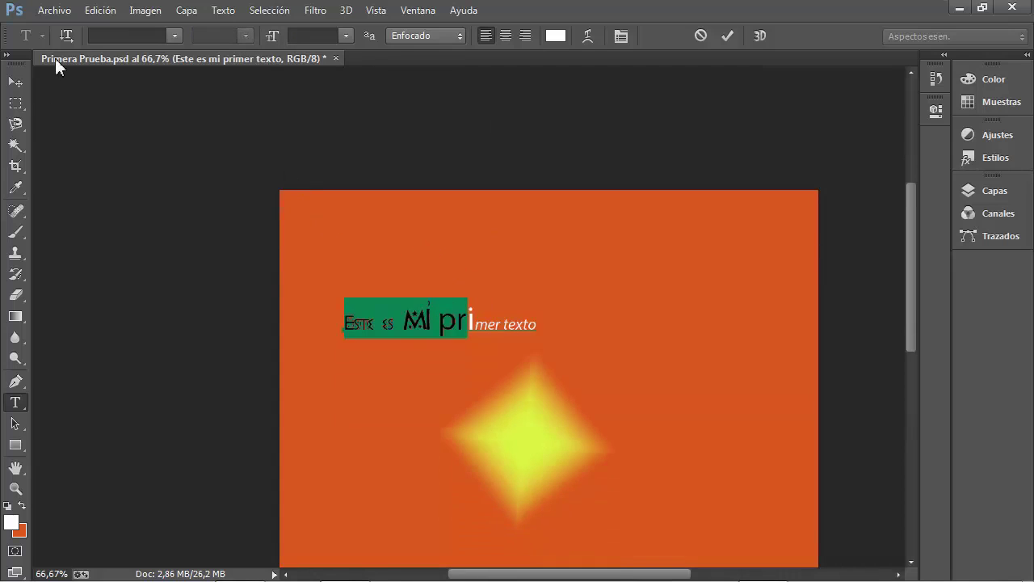
click(172, 34)
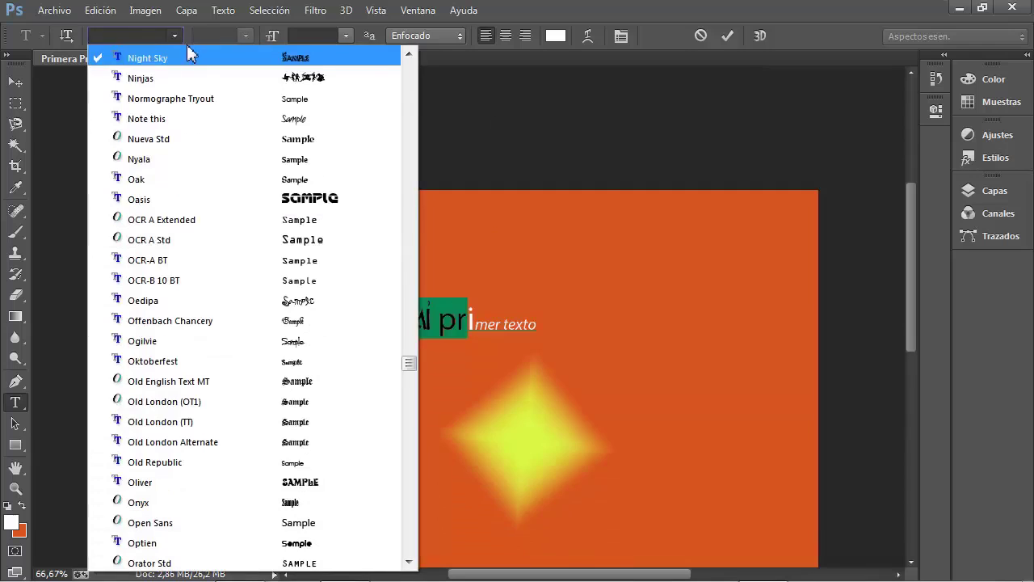
click(188, 109)
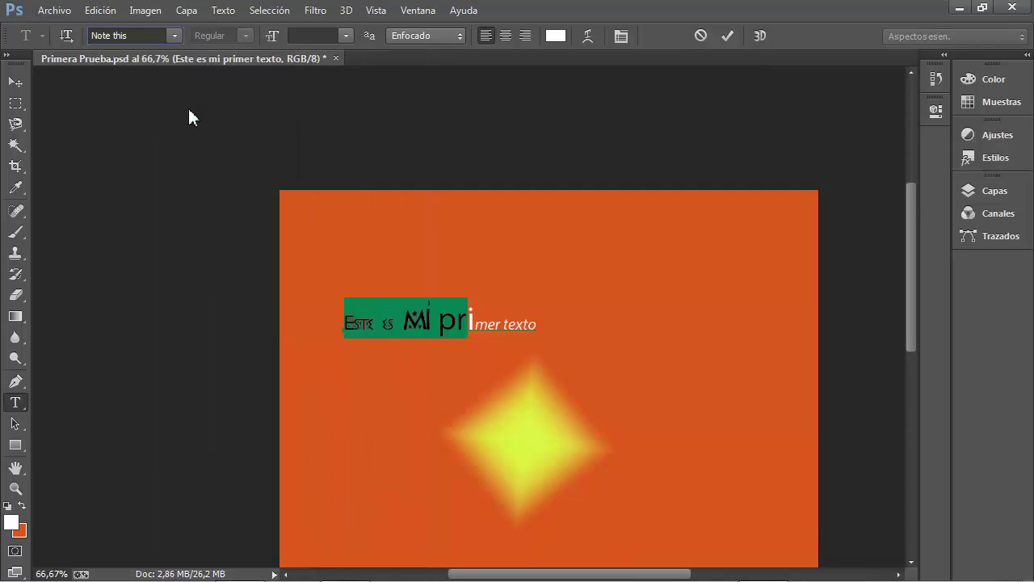
click(306, 36)
click(347, 35)
Change the characters "Este es mi pr" to the Arial font in Bold Italic style
click(156, 34)
click(150, 36)
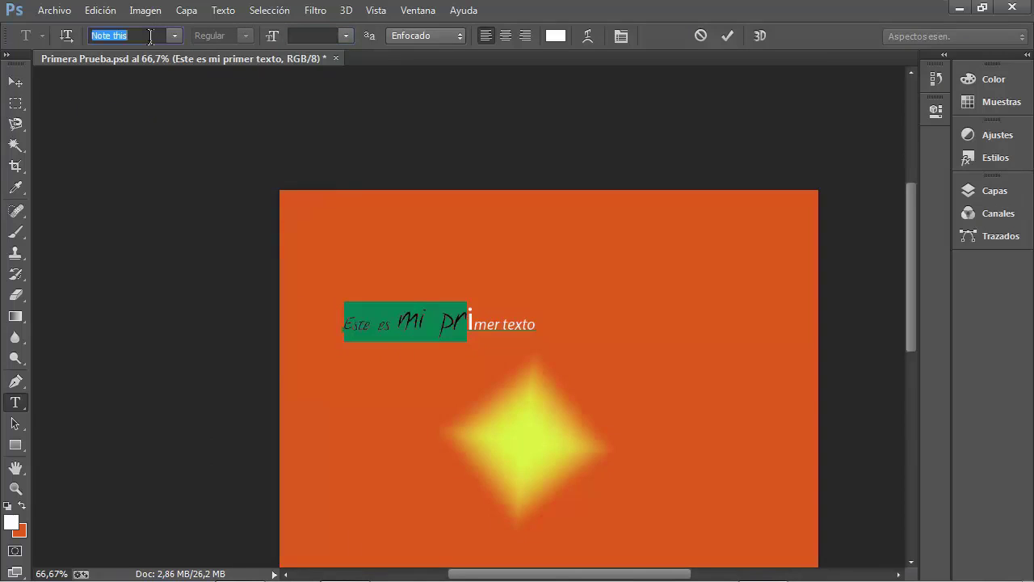
text(arial)
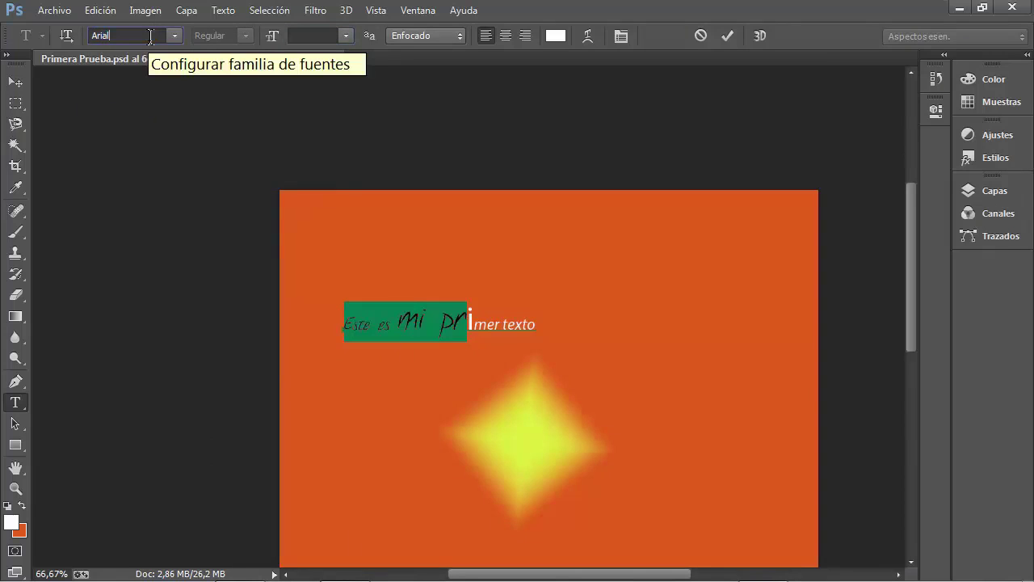
key(Return)
click(245, 36)
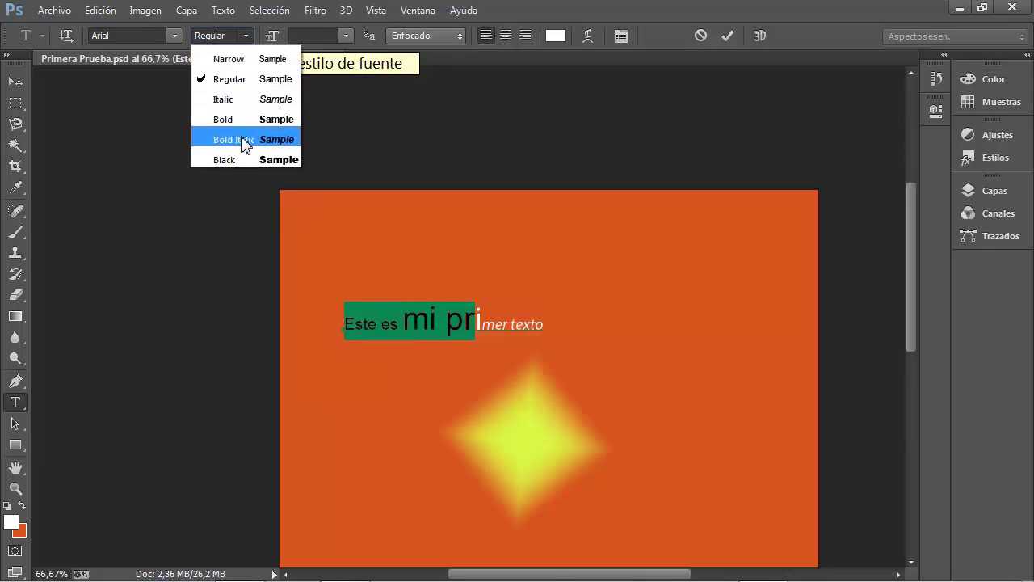
click(243, 144)
key(ctrl+h)
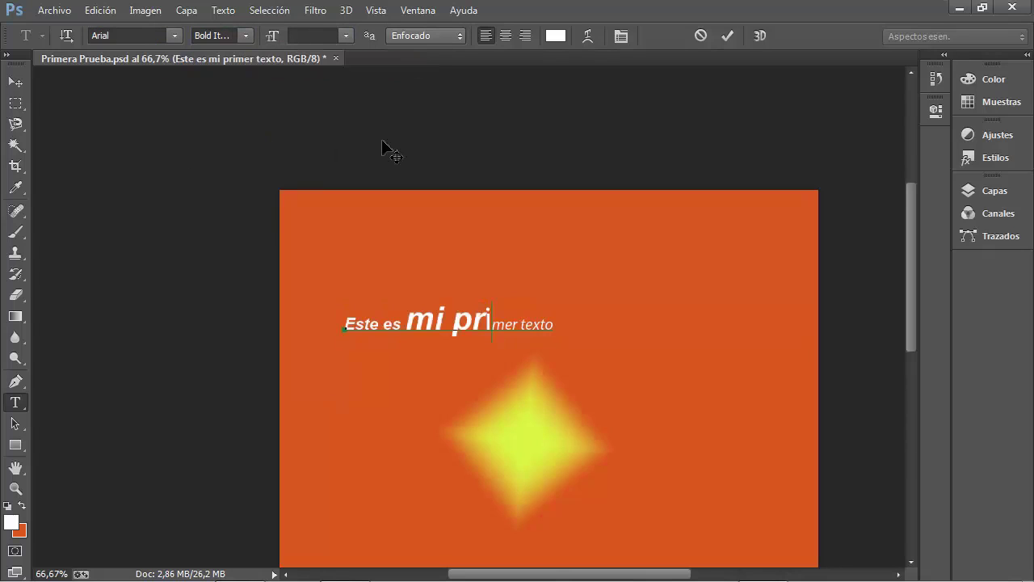
Examine the anti-aliasing options and the text colour picker for the words "mi primer texto" without changing them
click(489, 321)
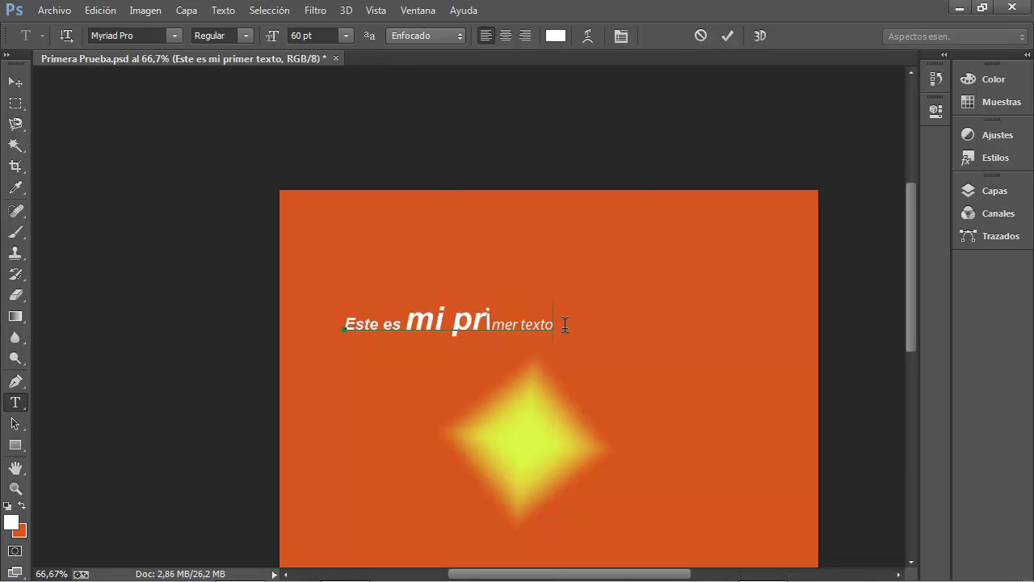
drag(553, 324, 532, 327)
drag(526, 326, 401, 340)
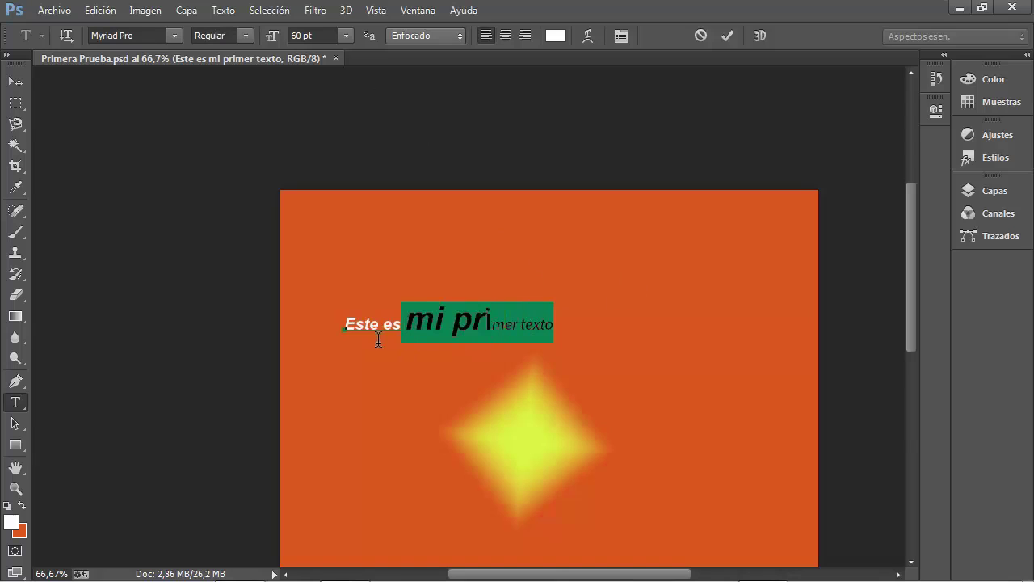
click(459, 37)
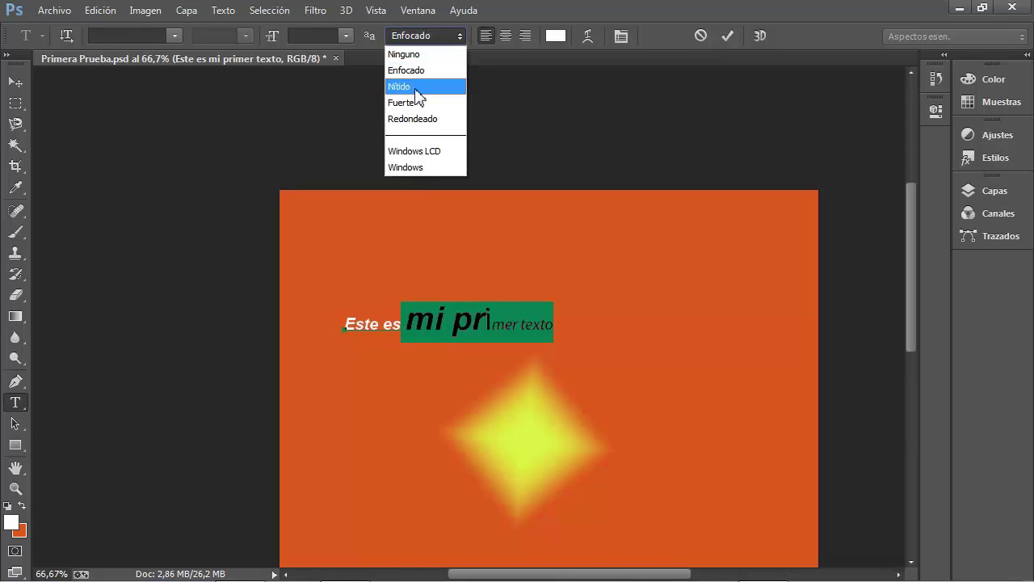
click(473, 42)
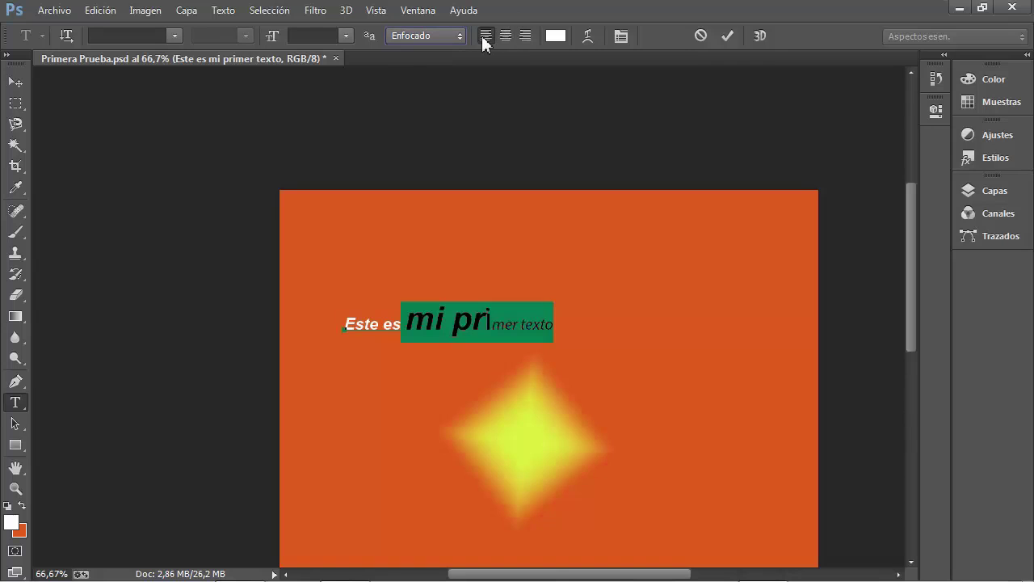
click(556, 36)
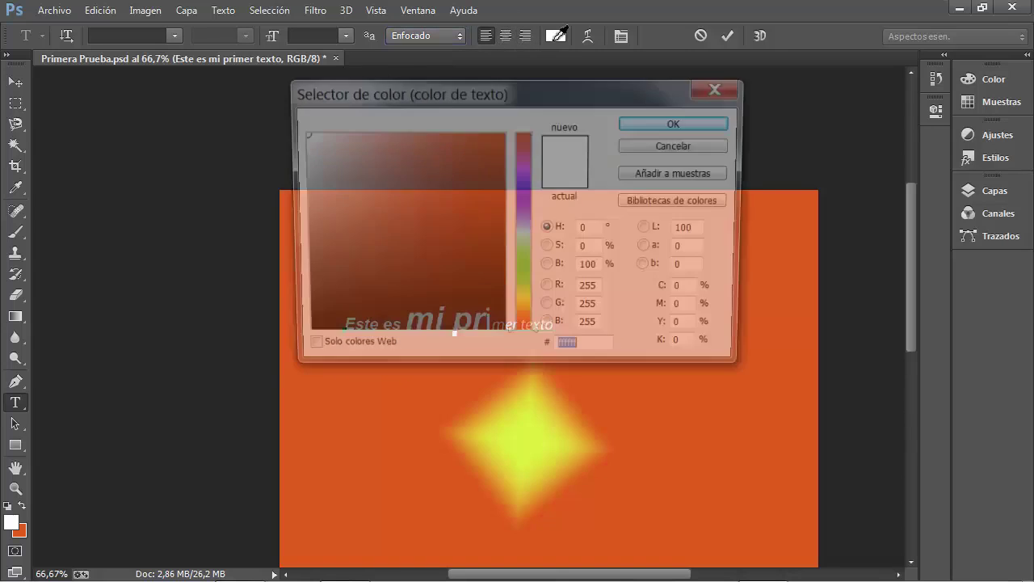
click(677, 150)
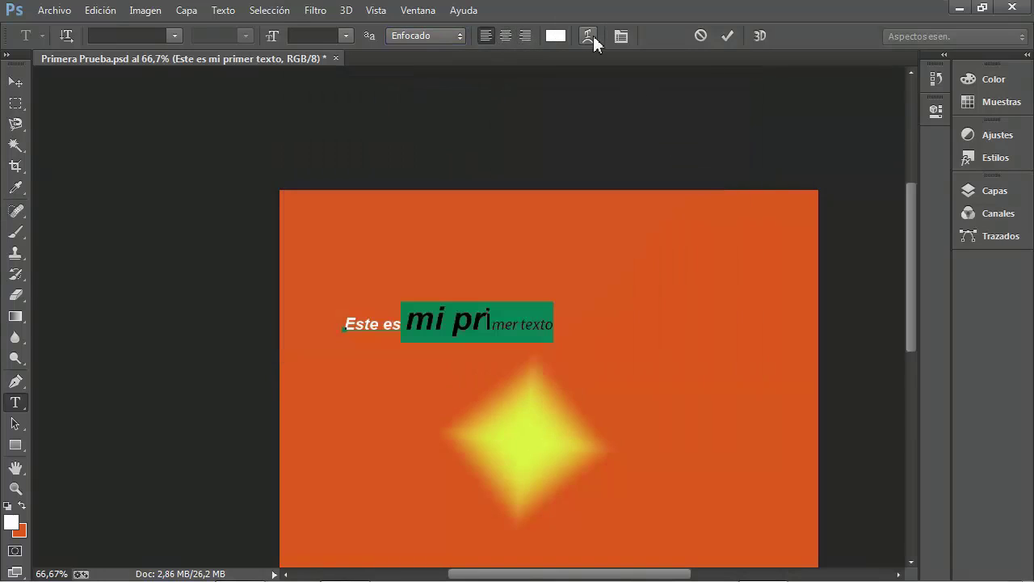
Preview a horizontal Arco warp with a +50% bend on the text line, keeping the text in view
click(589, 37)
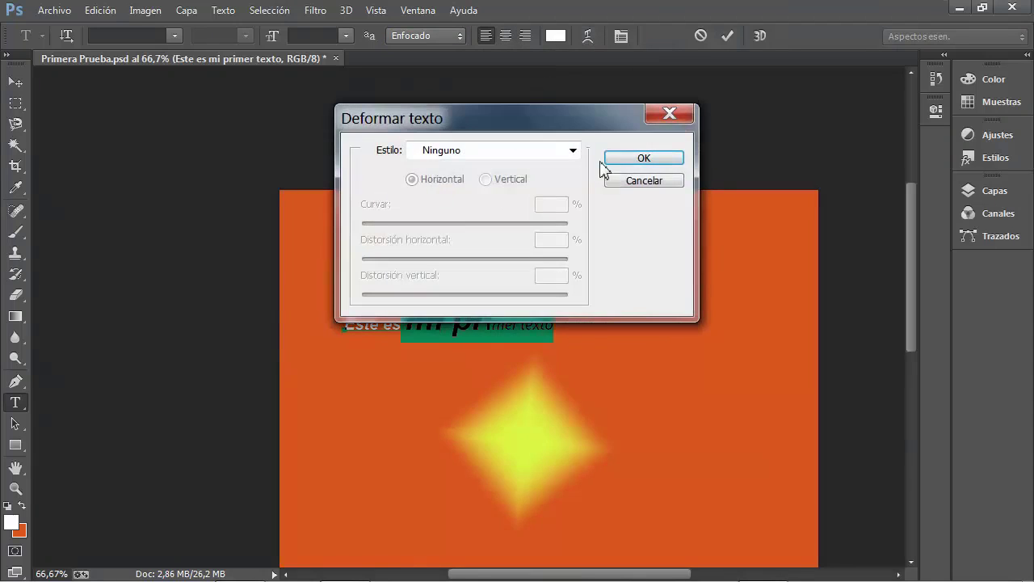
click(544, 154)
click(442, 209)
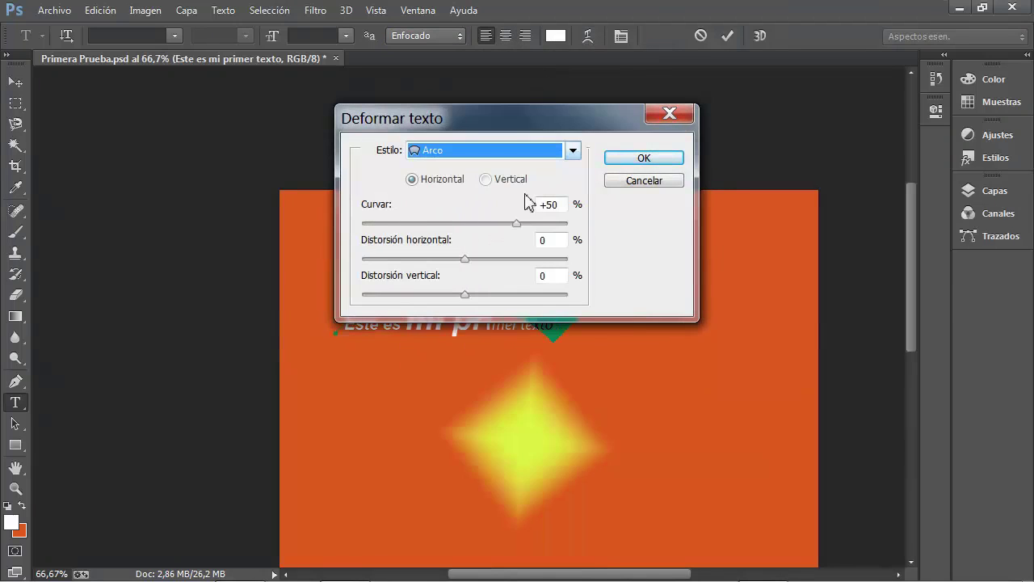
drag(578, 129, 868, 149)
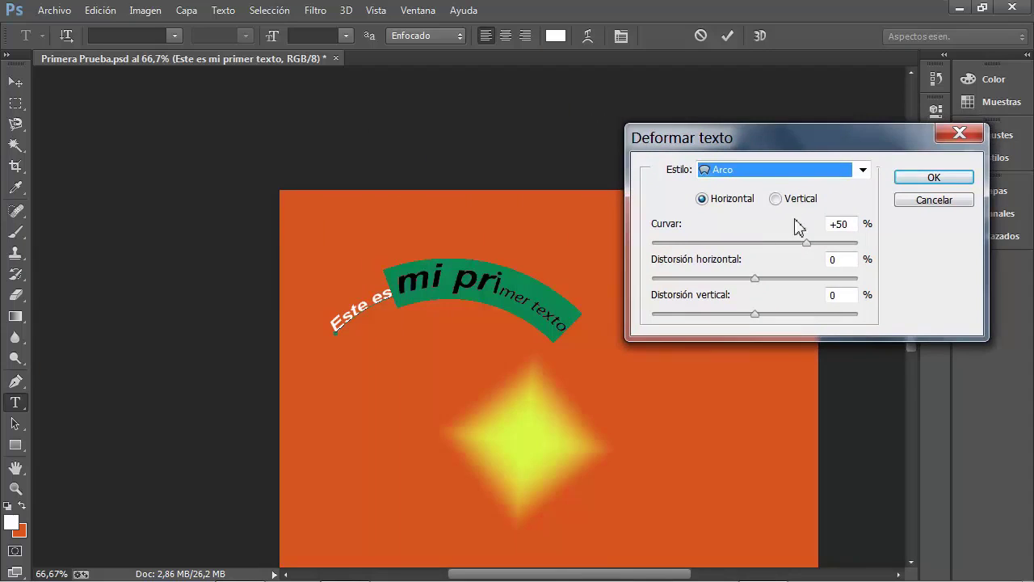
Try a vertical Abombar warp with +66% bend, +79% horizontal distortion and +52% vertical distortion
click(863, 171)
click(716, 312)
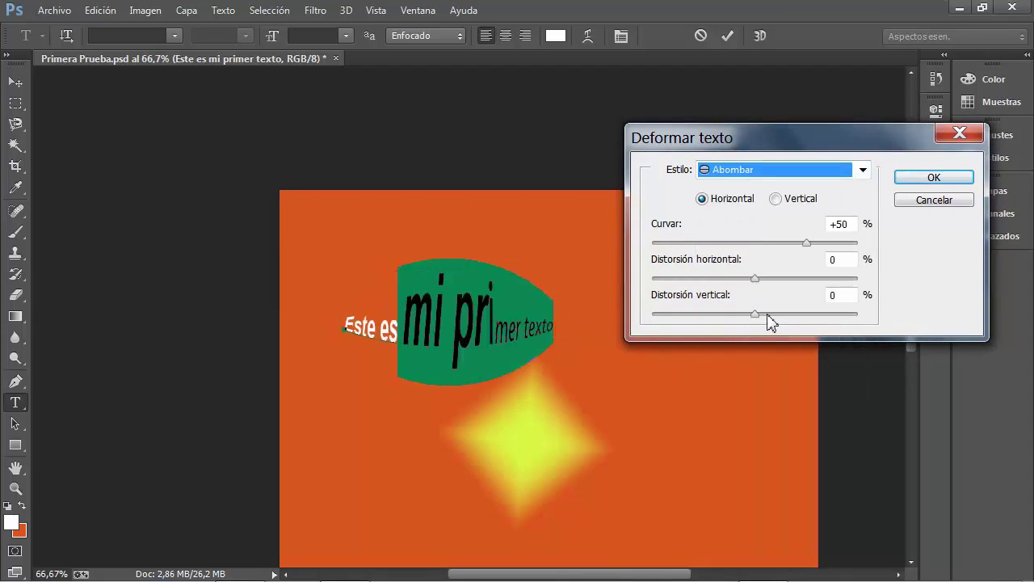
mouse_move(807, 244)
mouse_down()
mouse_move(722, 247)
mouse_move(823, 243)
mouse_up()
drag(754, 278, 835, 282)
drag(755, 314, 810, 319)
click(777, 199)
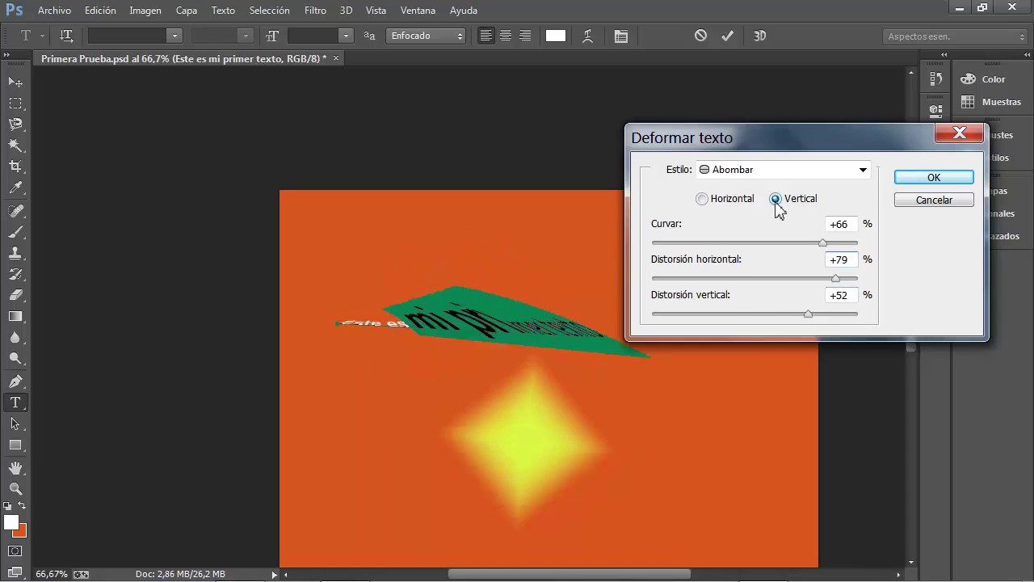
Try the Bandera warp style and the Arco inferior style, reducing the latter's bend and horizontal distortion
click(760, 170)
click(739, 397)
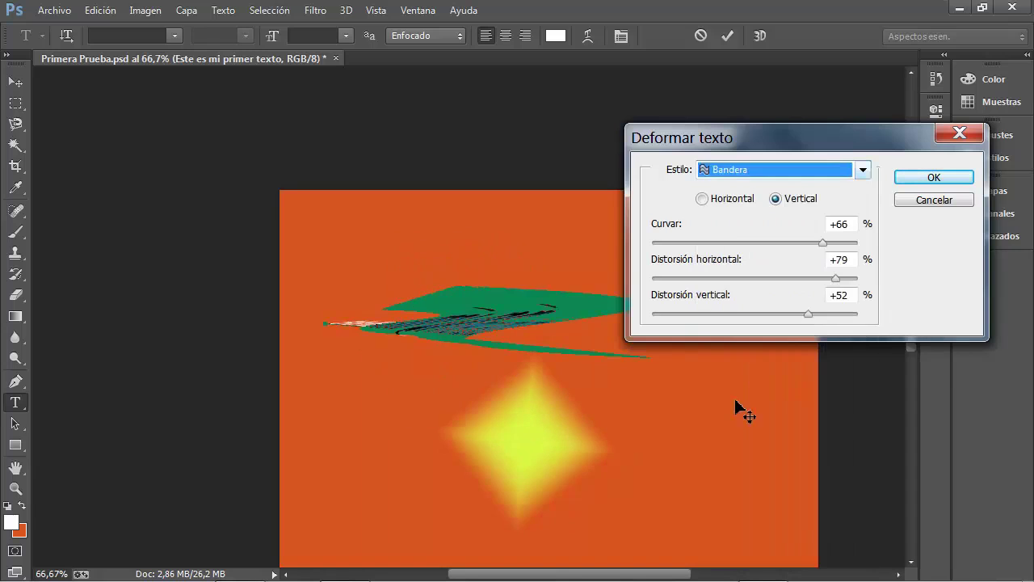
click(768, 173)
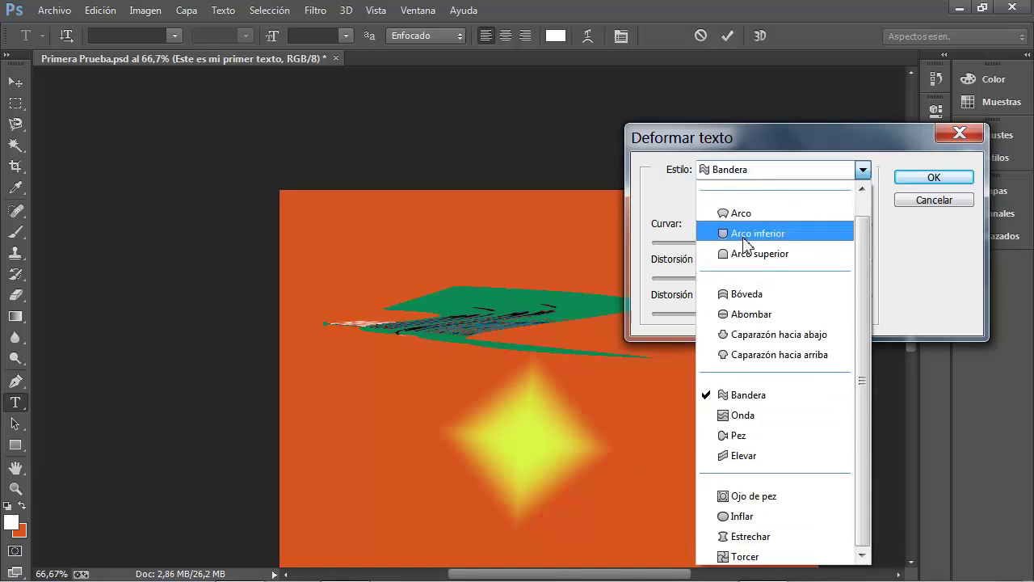
click(740, 233)
drag(824, 243, 717, 244)
drag(836, 279, 821, 280)
Cancel the text warp and discard all uncommitted edits to the text line
click(923, 204)
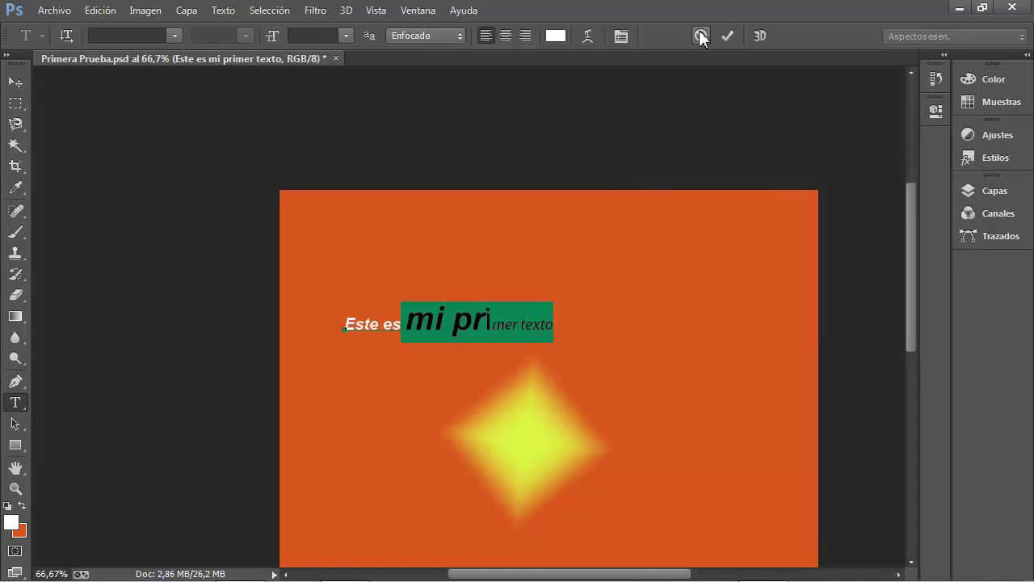
click(701, 36)
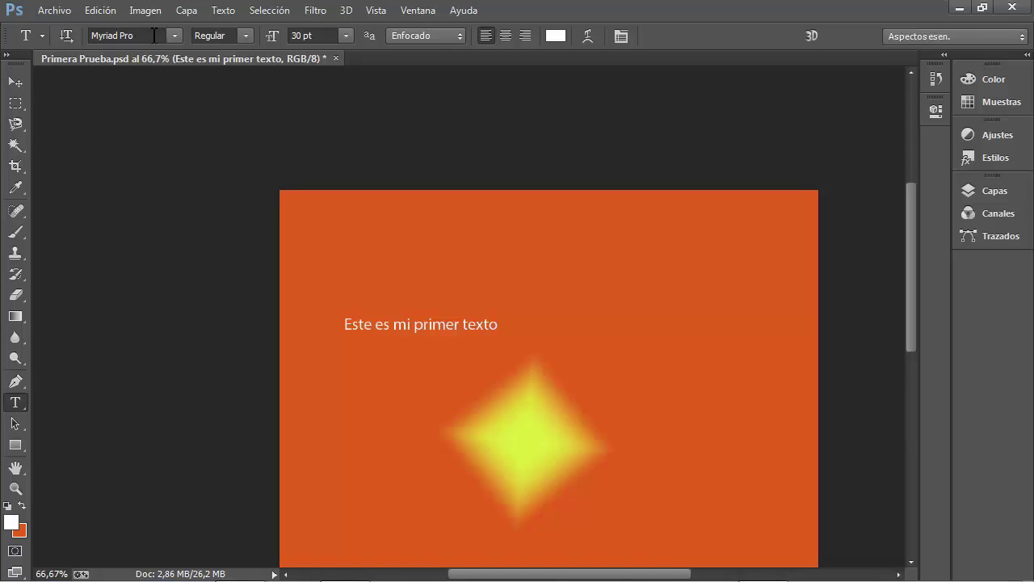
Add a paragraph text box above the first text line containing "asdasdasdasdasd sdfsfasfsdfsdf sdfsdfsdfsdf" and commit it
drag(345, 213, 707, 308)
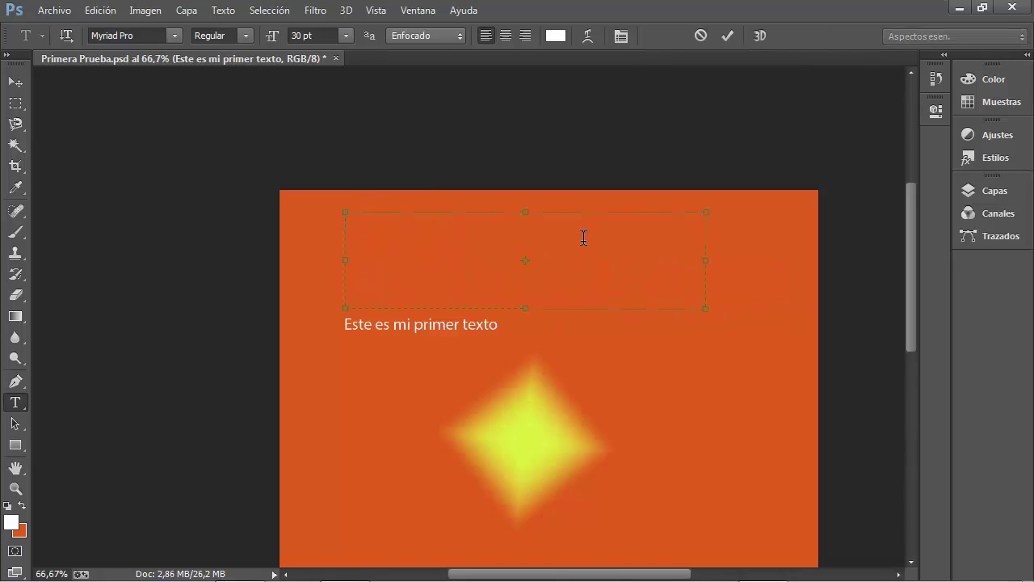
text(asdasdasdasd )
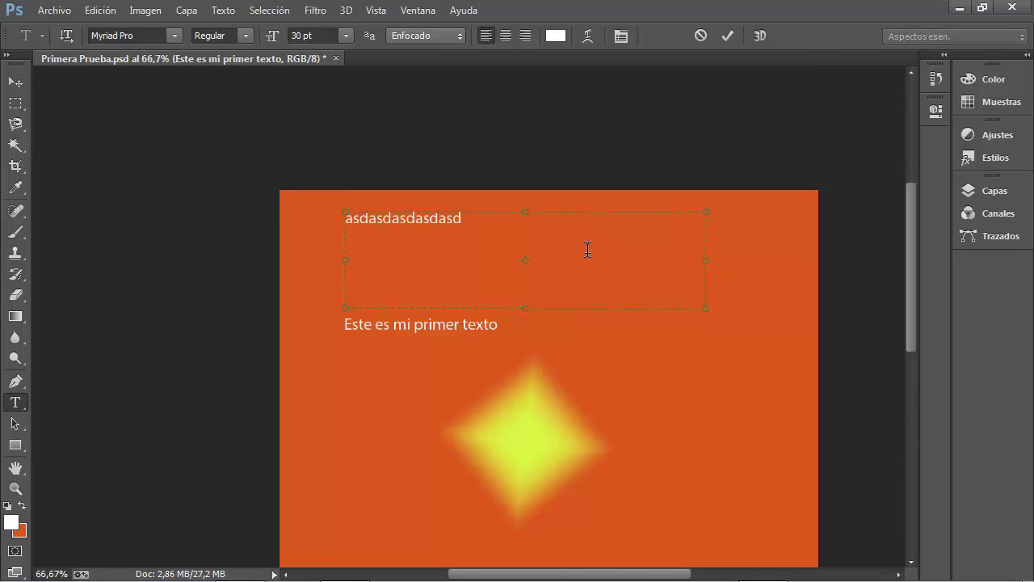
text(sdfsfasfsdfsdf )
text(sdfsdfsdfsdf)
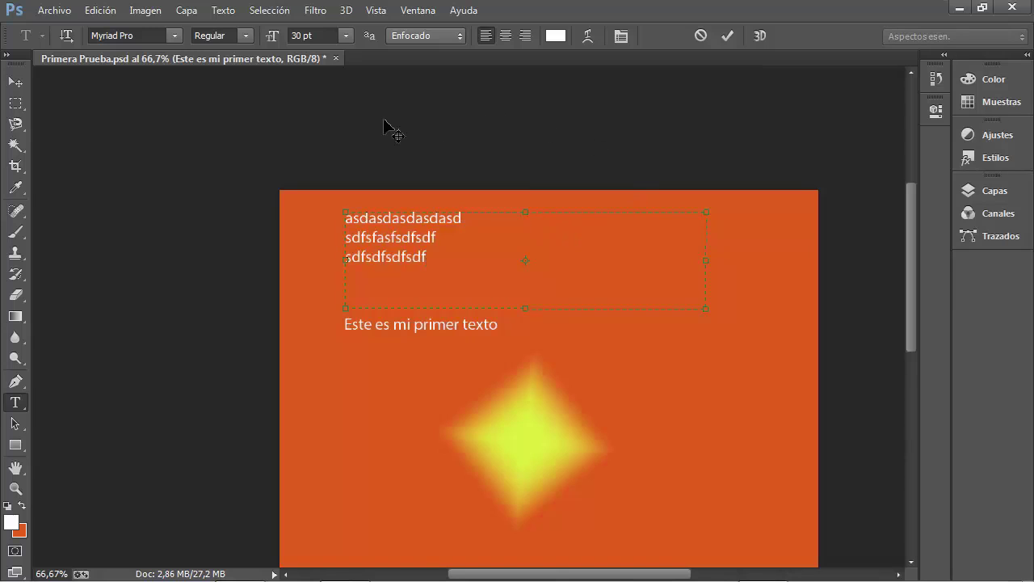
click(728, 36)
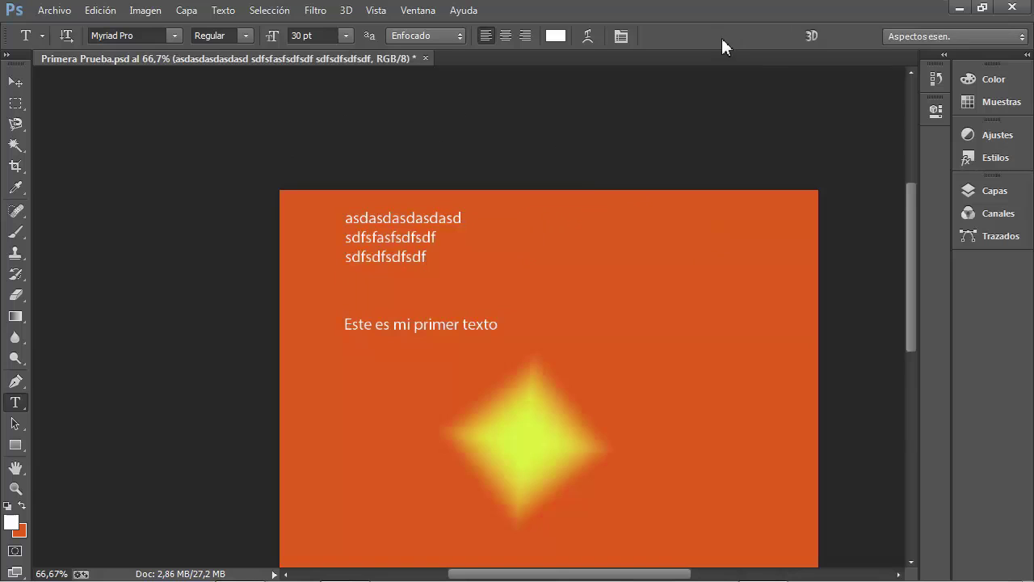
Draw a white rectangle shape about 278 × 184 px to the right of the paragraph text
click(15, 446)
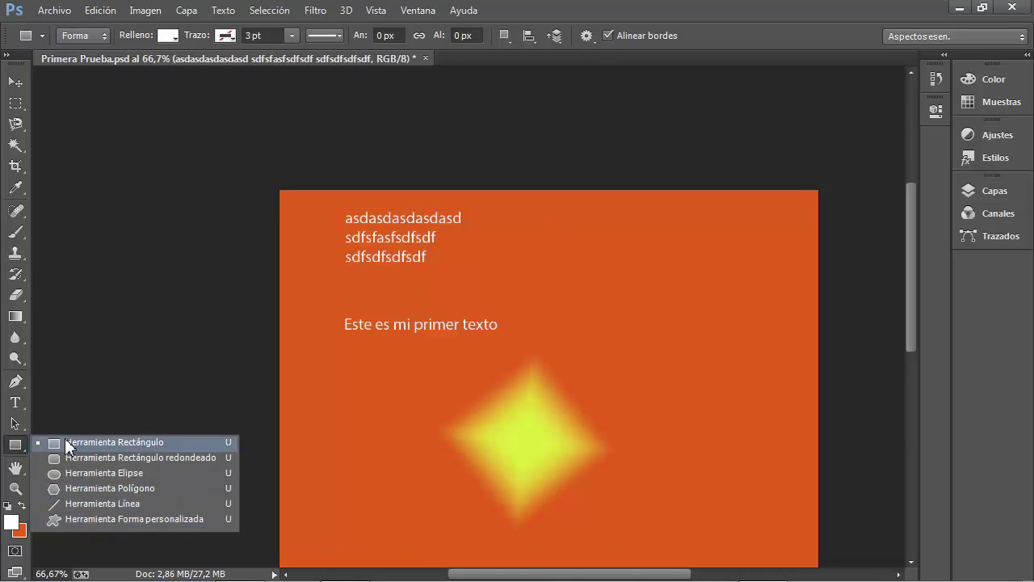
click(97, 442)
mouse_move(579, 211)
mouse_down()
mouse_move(620, 291)
mouse_move(729, 309)
mouse_up()
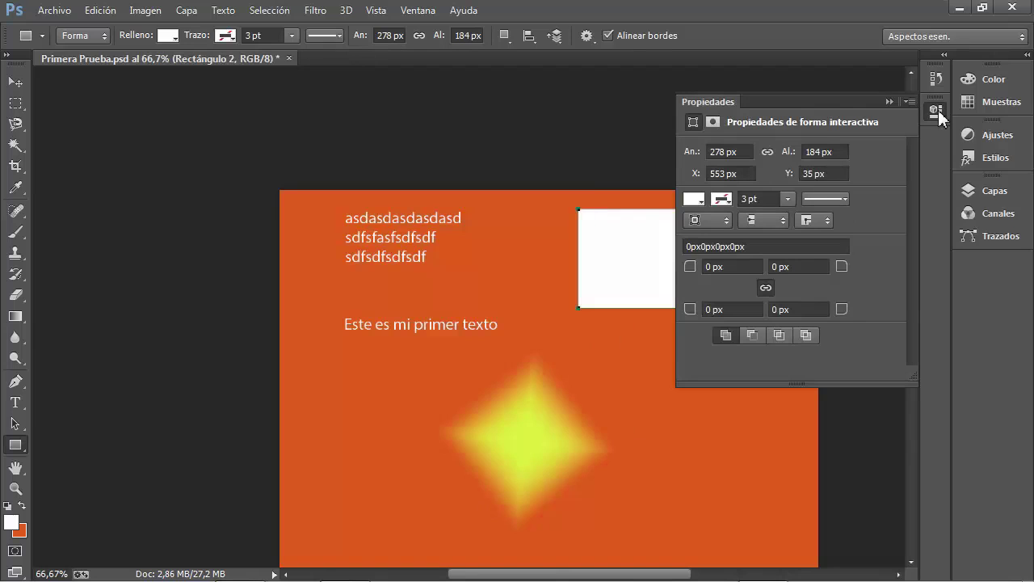
Fill the white rectangle with dark green and give it a purple stroke
click(700, 201)
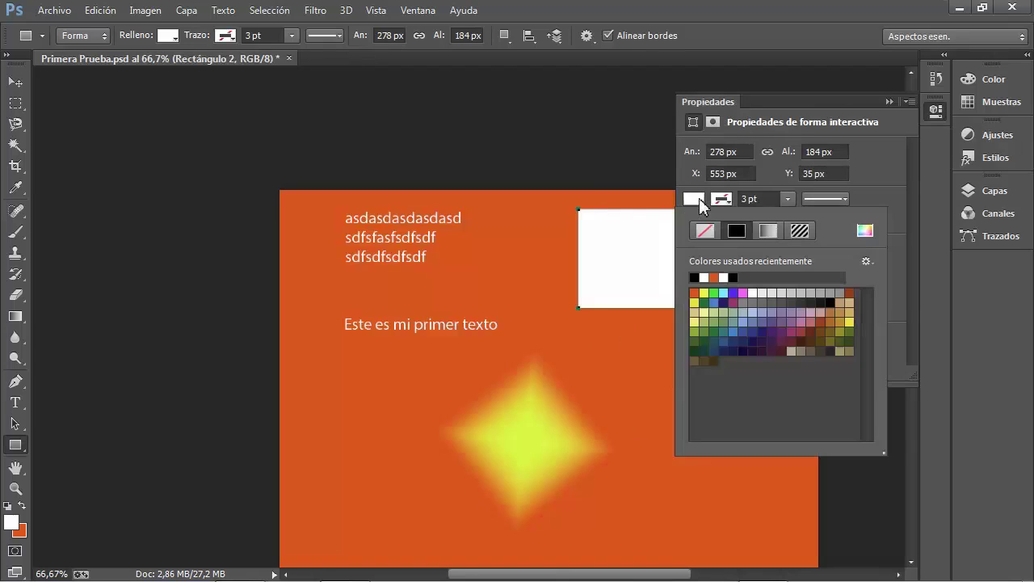
click(719, 332)
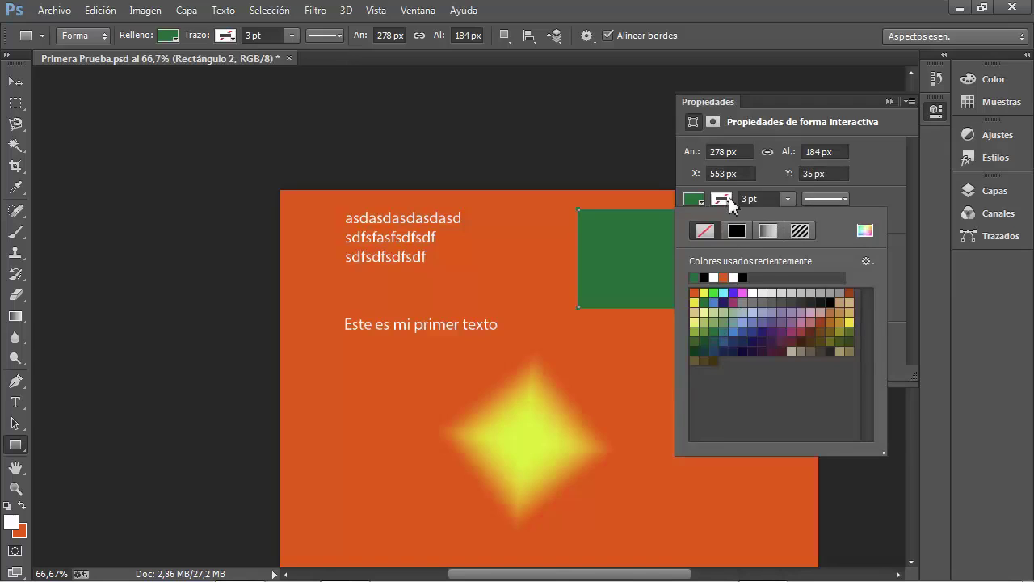
click(772, 321)
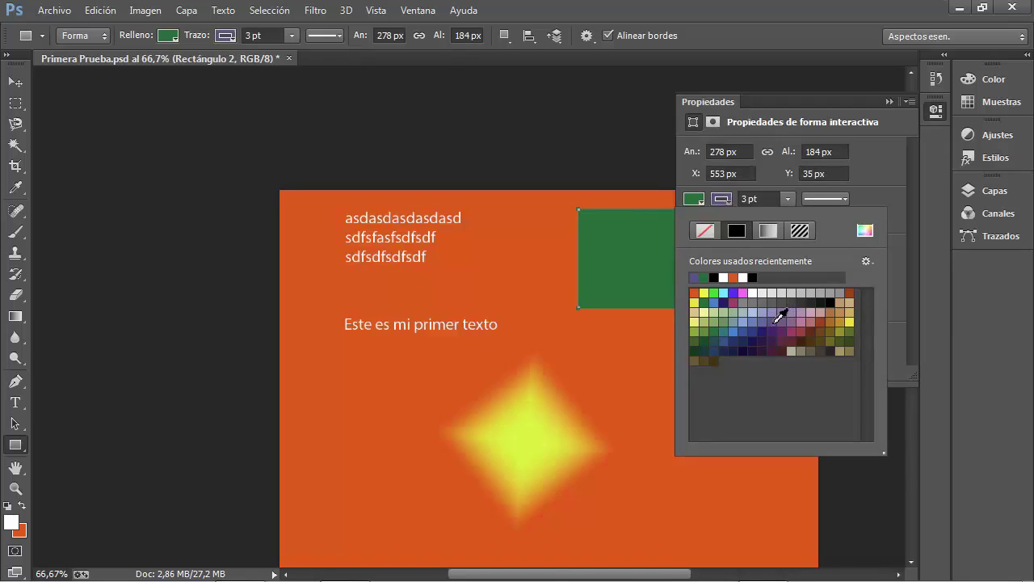
Thicken the rectangle's stroke to 30,95 pt and change it to a dotted line
click(788, 198)
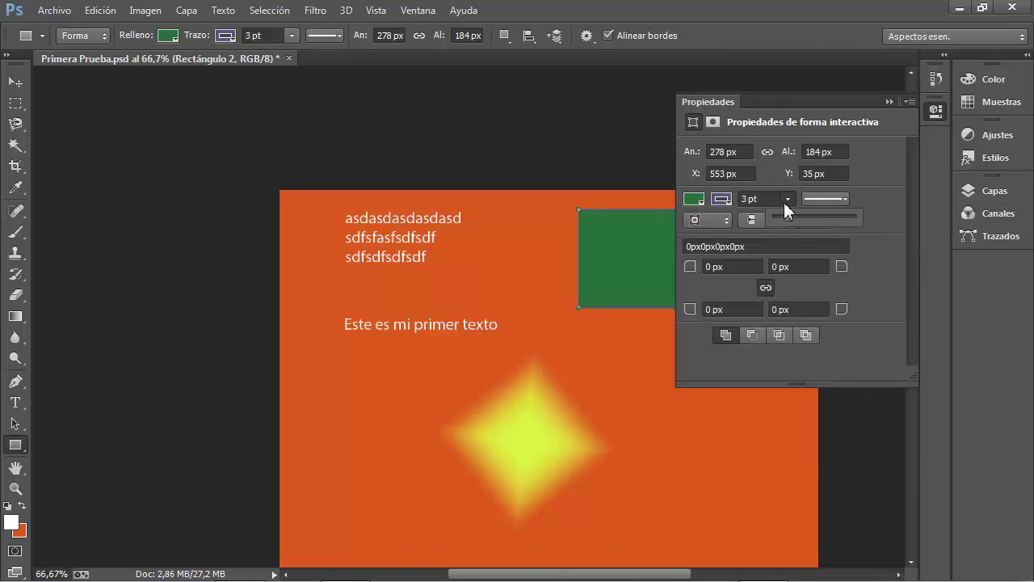
drag(784, 219, 827, 218)
click(820, 199)
click(769, 299)
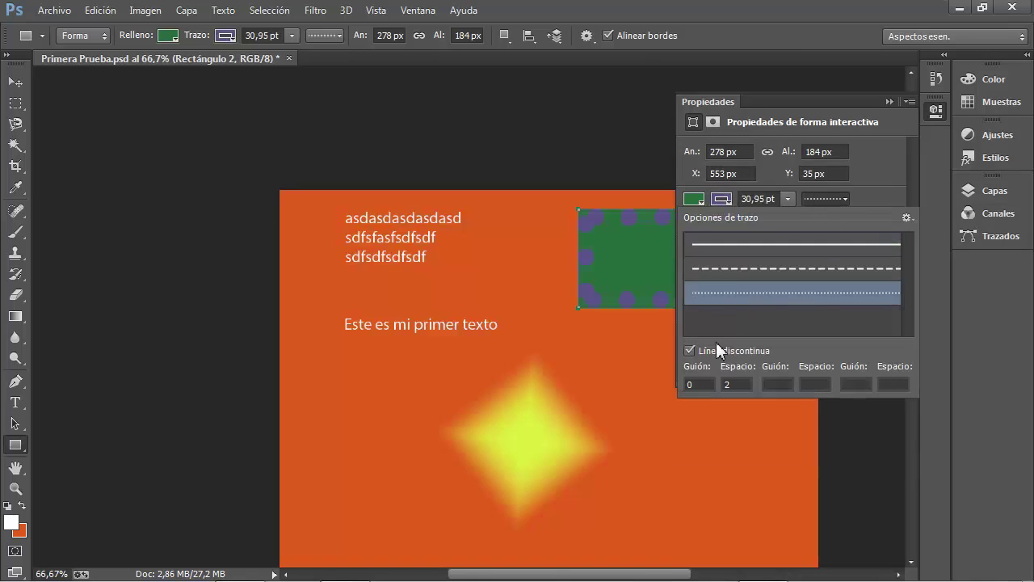
click(872, 166)
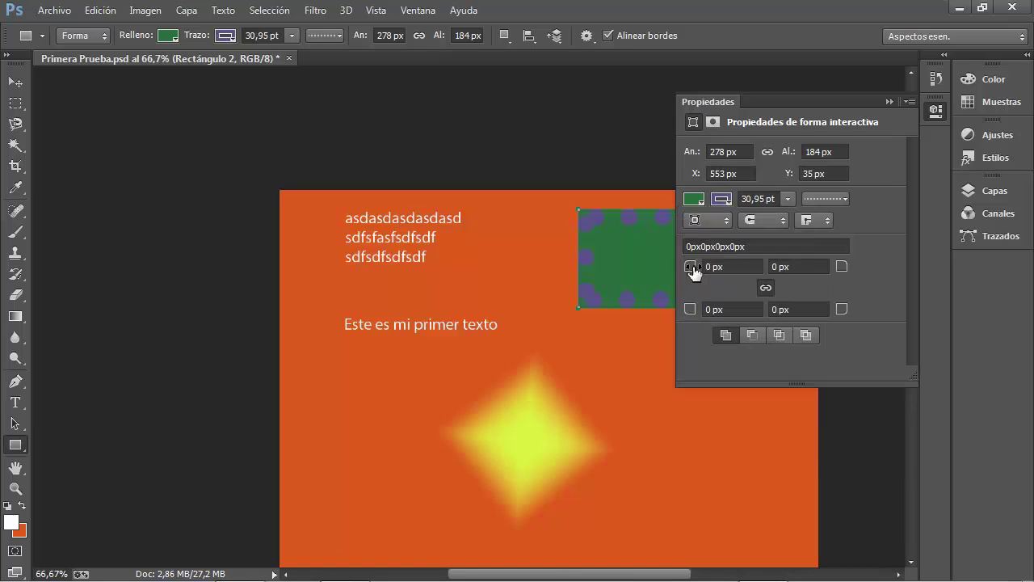
Round all four linked corners of the rectangle to 91,5 px and reduce them to 19 px
drag(691, 266, 752, 268)
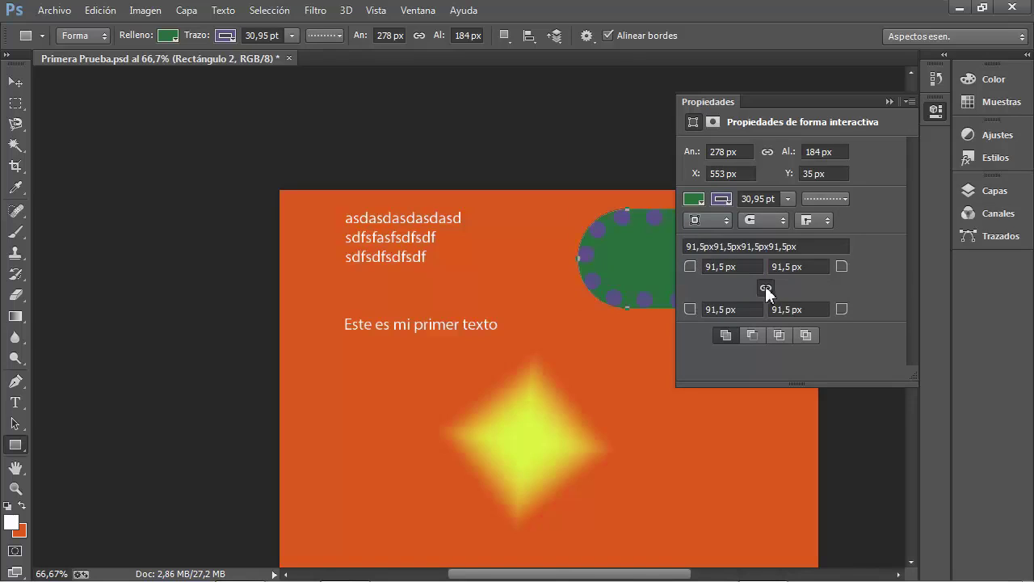
click(889, 101)
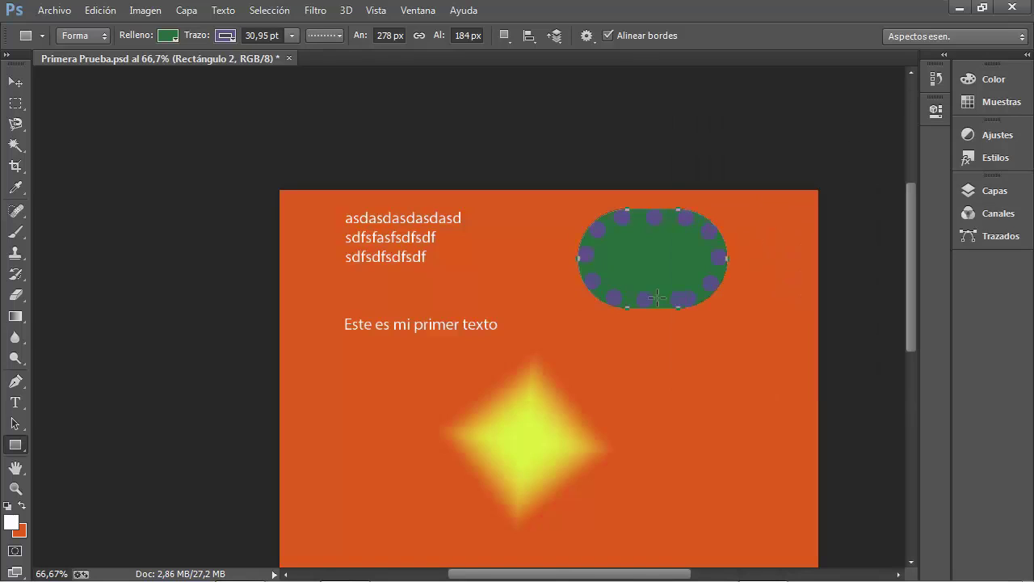
click(935, 112)
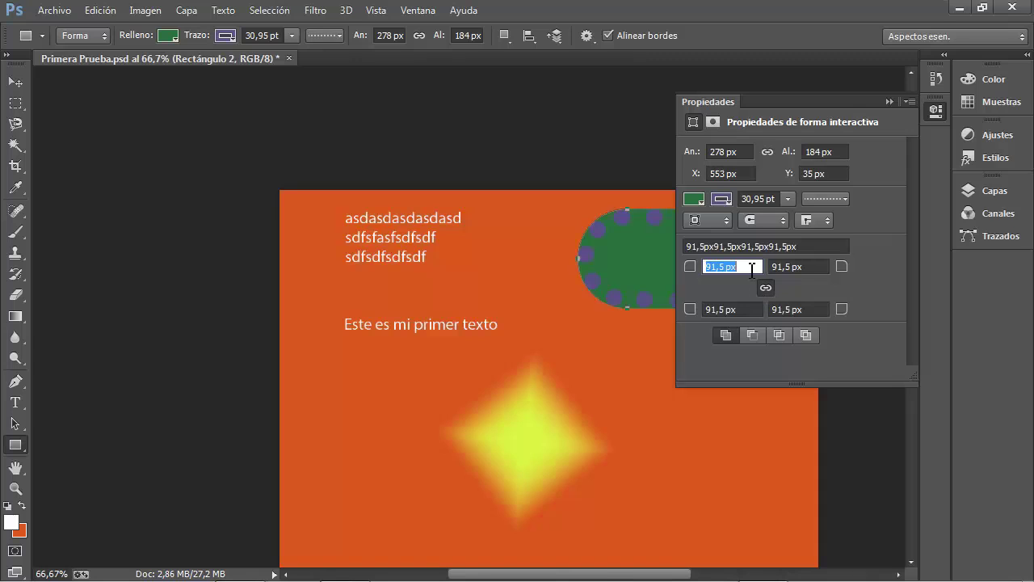
drag(691, 266, 580, 272)
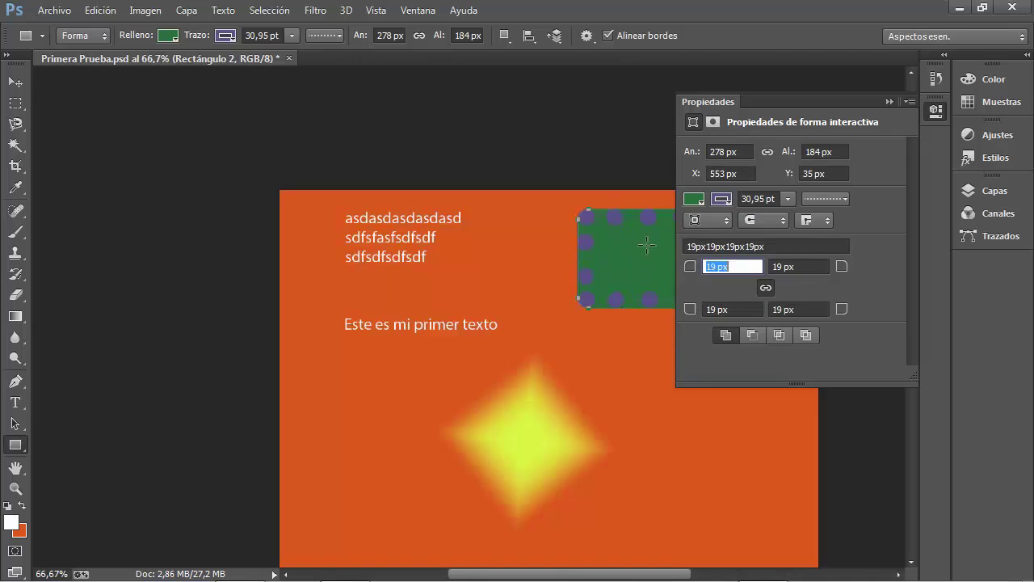
Move the rectangle below "Este es mi primer texto" to X 59 px, Y 316 px and set all its corner radii to 0 px
click(15, 82)
drag(655, 233, 391, 386)
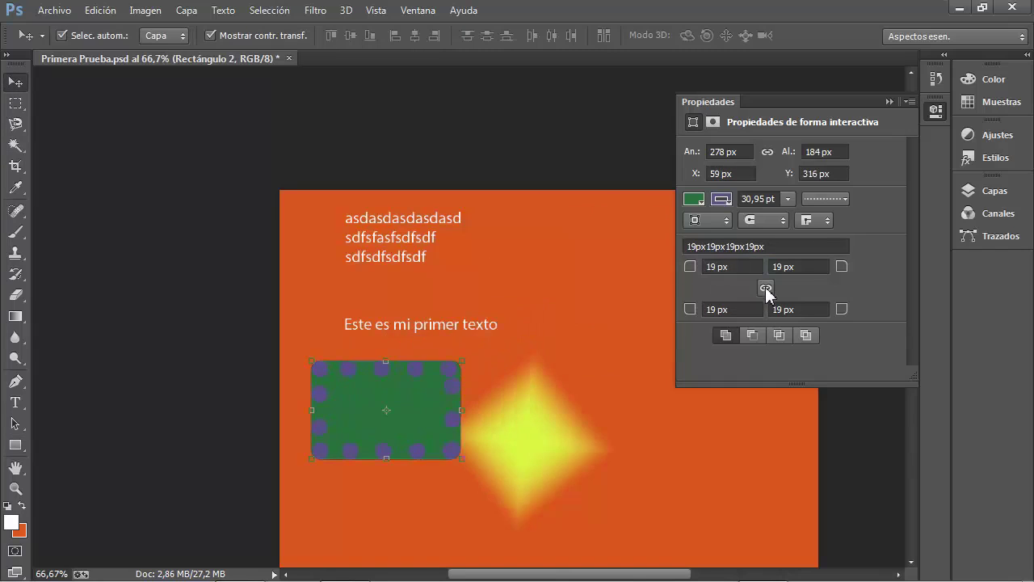
click(714, 271)
drag(686, 268, 533, 295)
drag(691, 271, 439, 271)
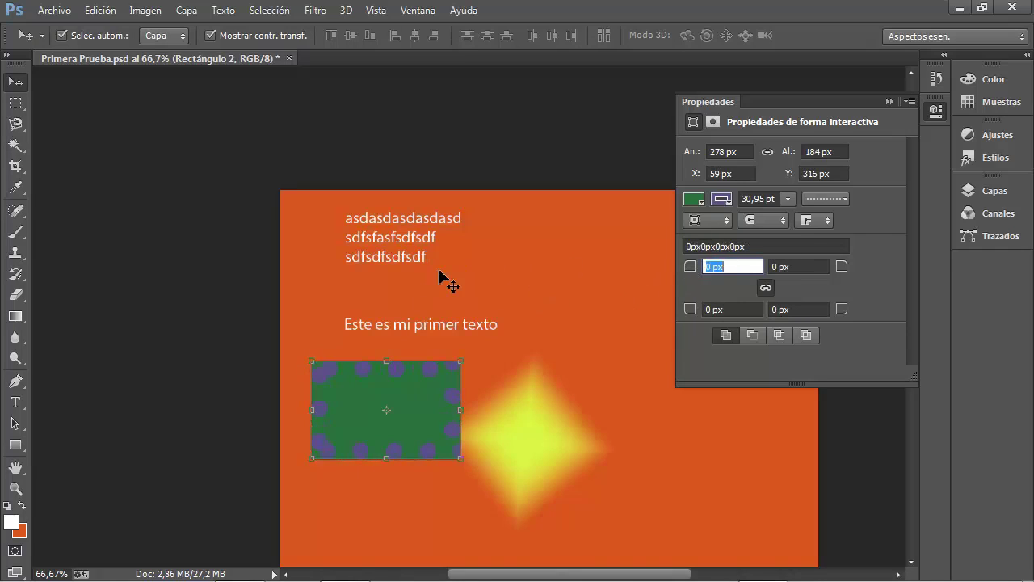
Unlink the corner radii, round the rectangle's top-left corner to 74 px and bottom-right corner to 109 px, and deselect it
click(766, 289)
drag(698, 271, 757, 271)
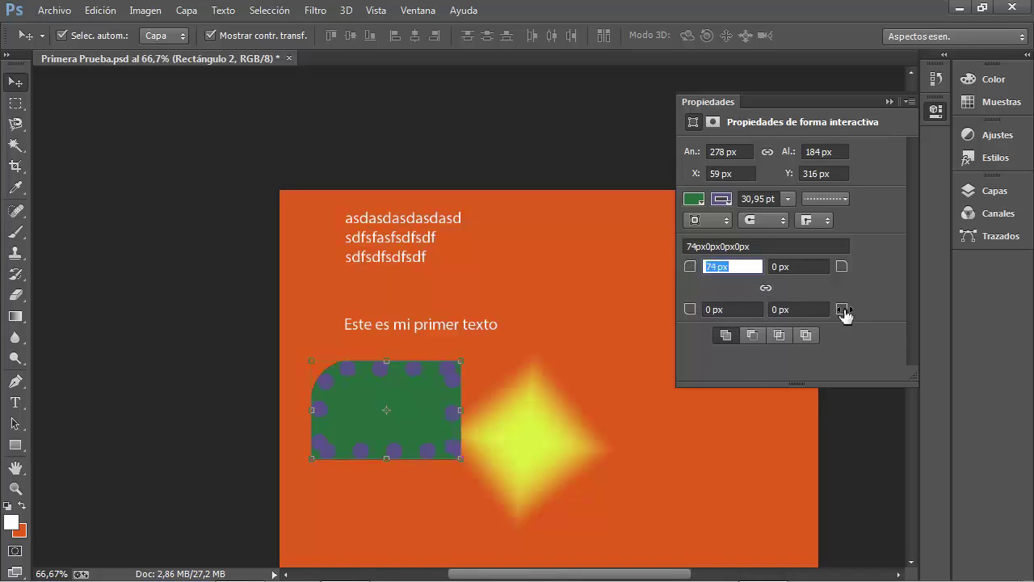
drag(844, 313, 768, 316)
drag(840, 312, 932, 314)
click(568, 346)
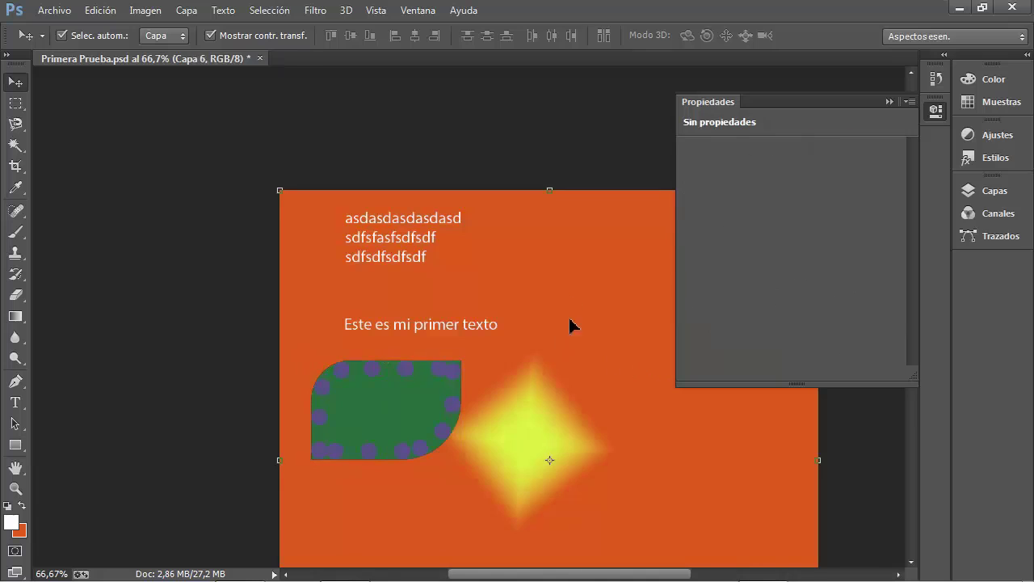
Reselect the green shape and try its stroke alignment centred on the edge and outside it
click(429, 394)
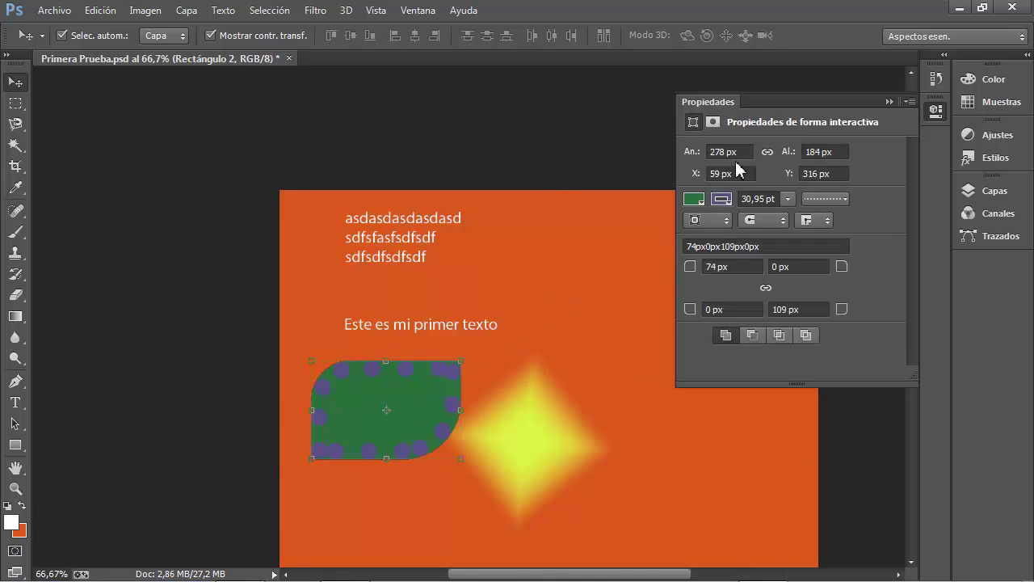
click(724, 223)
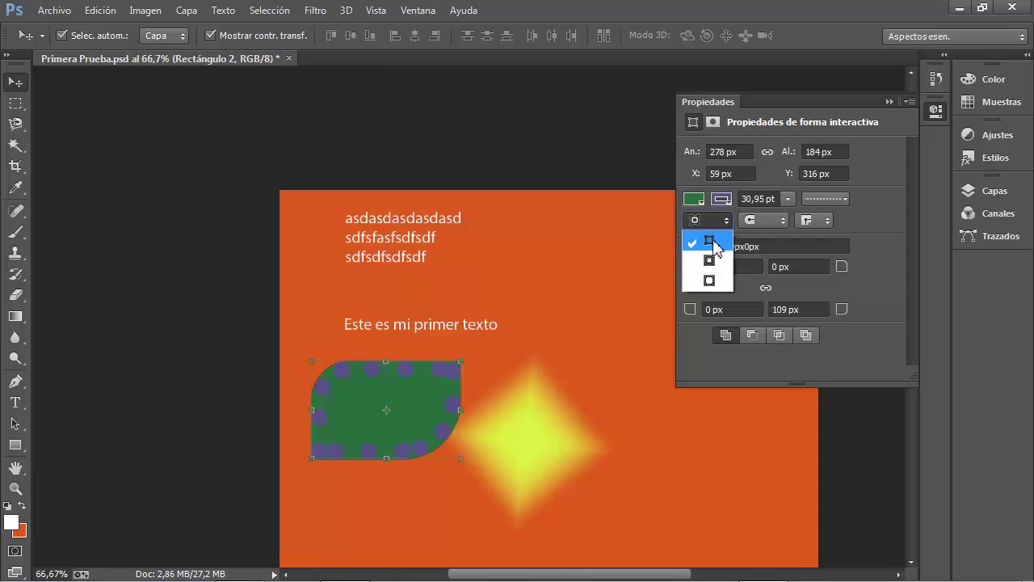
click(715, 261)
click(722, 223)
click(709, 281)
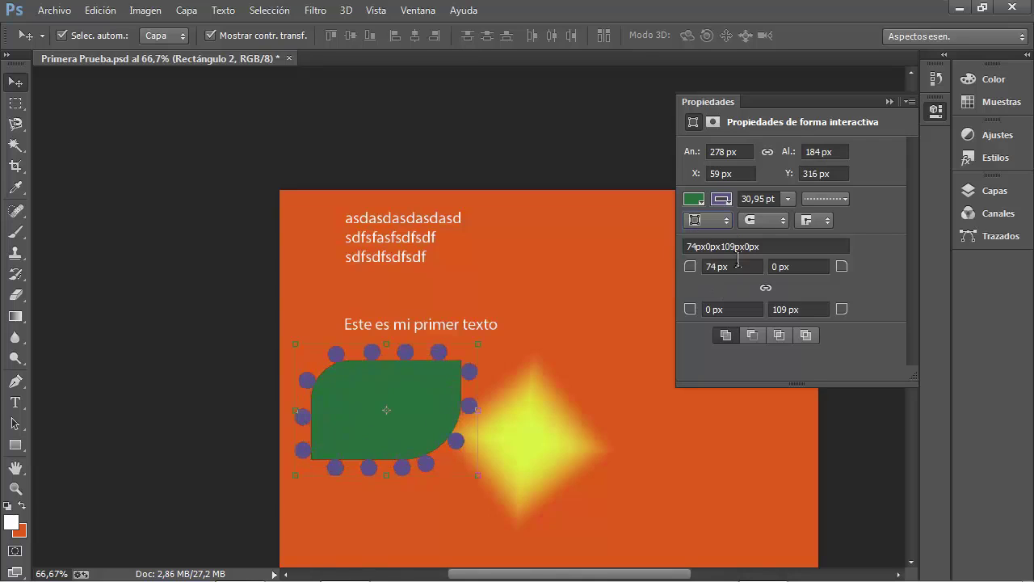
Try the butt, round and square cap types on the shape's dotted stroke
click(768, 220)
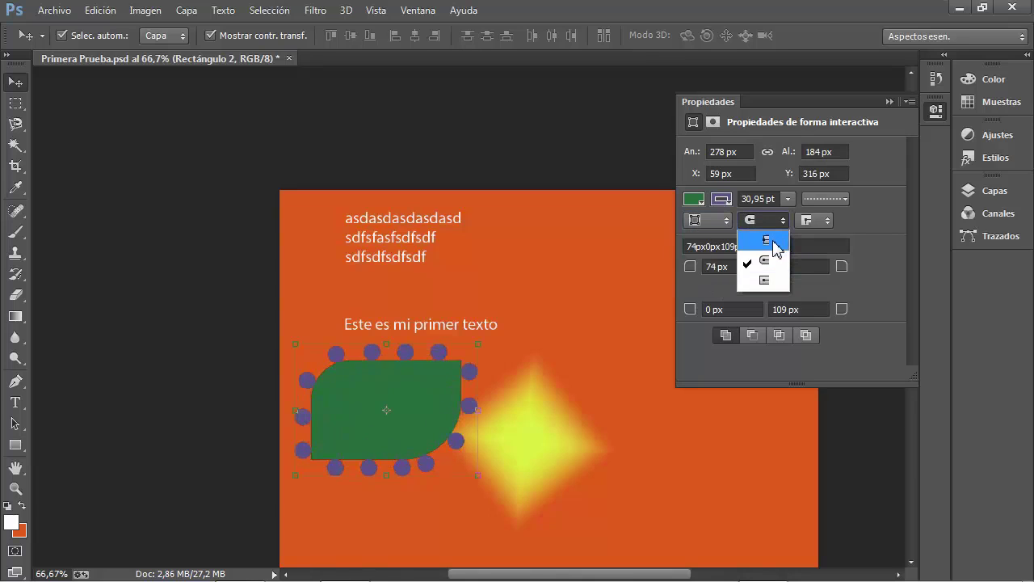
click(768, 240)
click(764, 220)
click(772, 259)
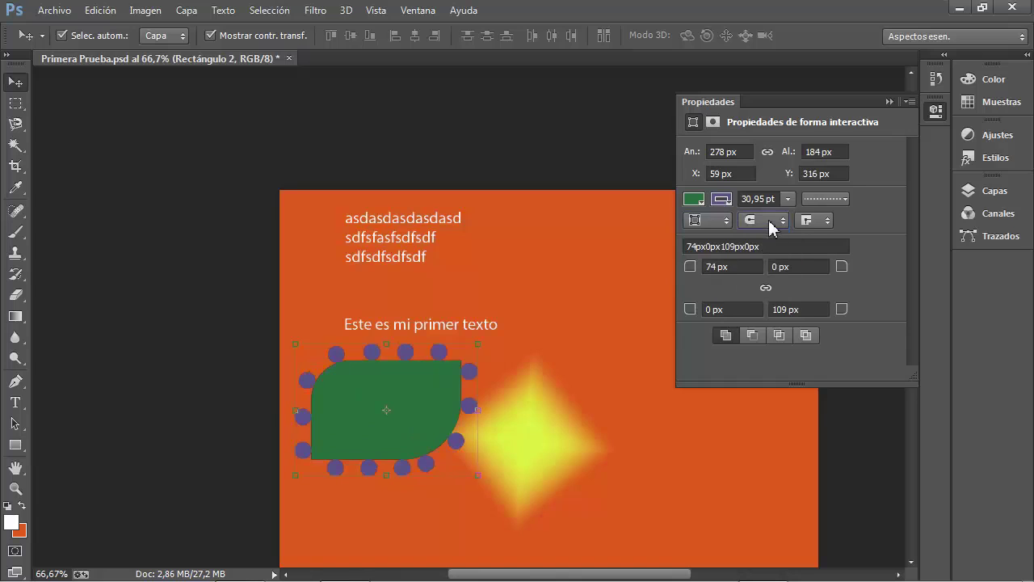
click(772, 222)
click(770, 281)
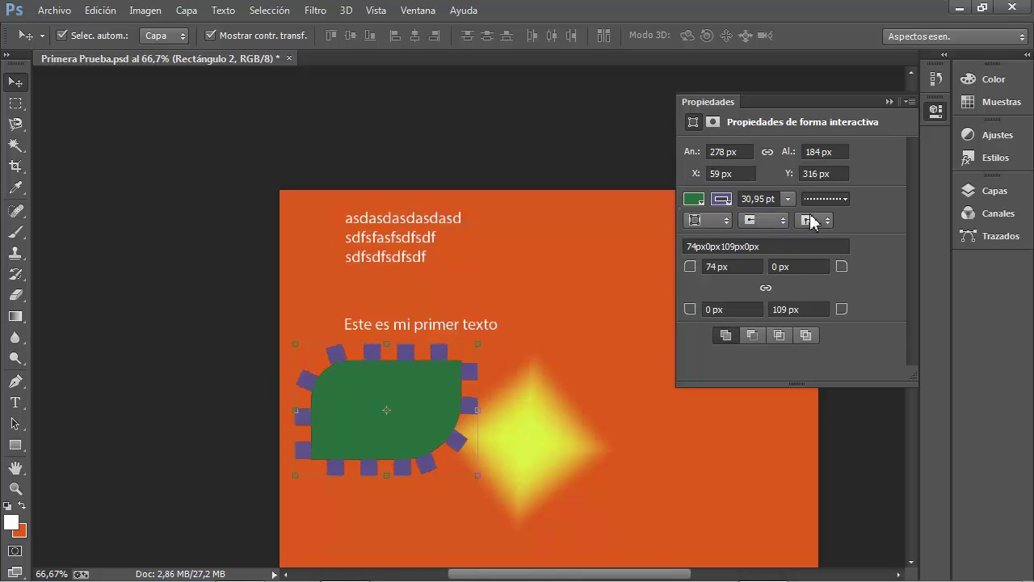
Change the shape's stroke to a solid line and switch its cap type to round and on to square
click(818, 200)
click(760, 246)
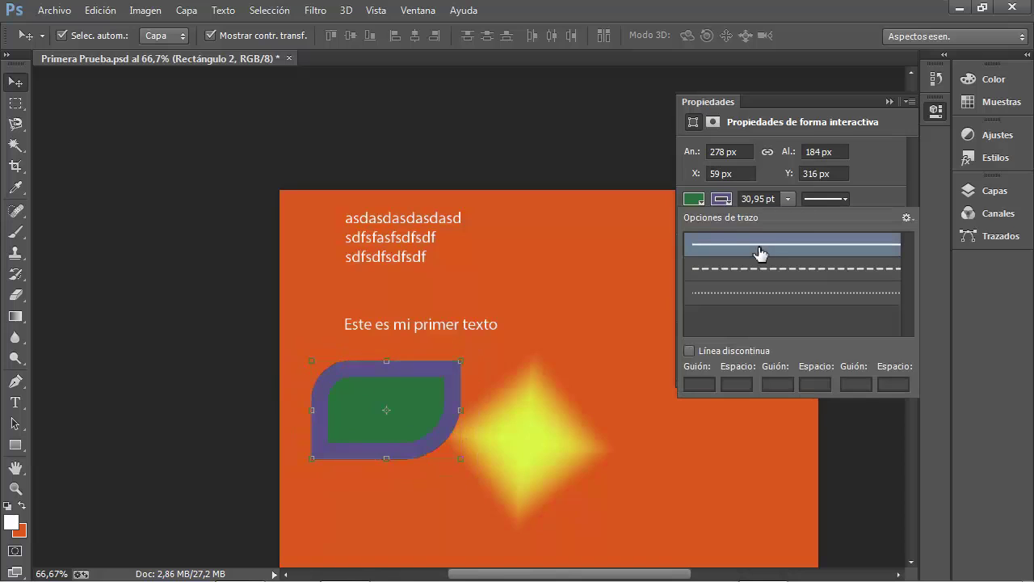
click(827, 202)
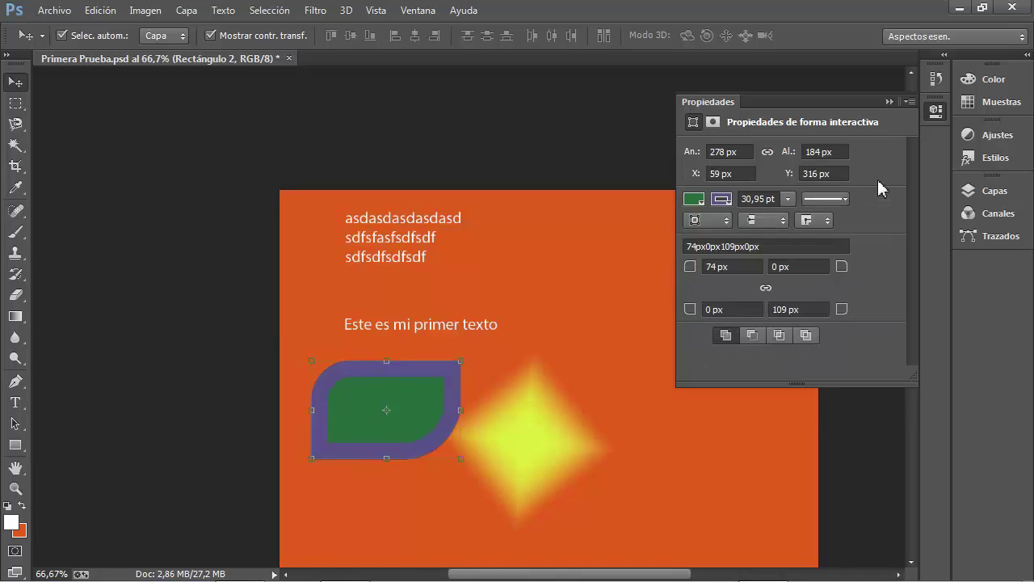
click(763, 222)
click(763, 259)
click(763, 222)
Try the round corner join on the shape's stroke and set the join to bevel
click(816, 222)
click(823, 263)
click(818, 229)
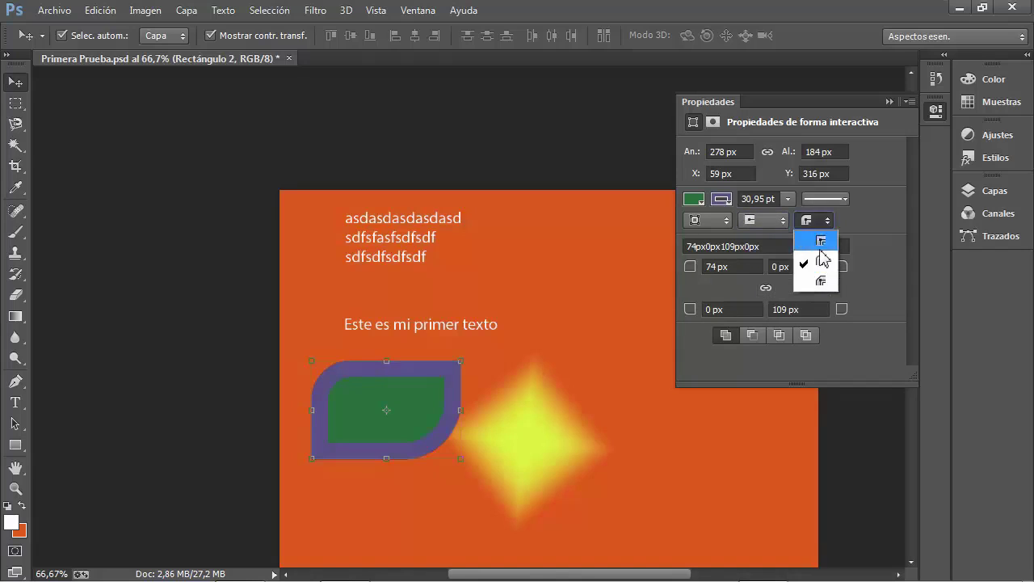
click(821, 283)
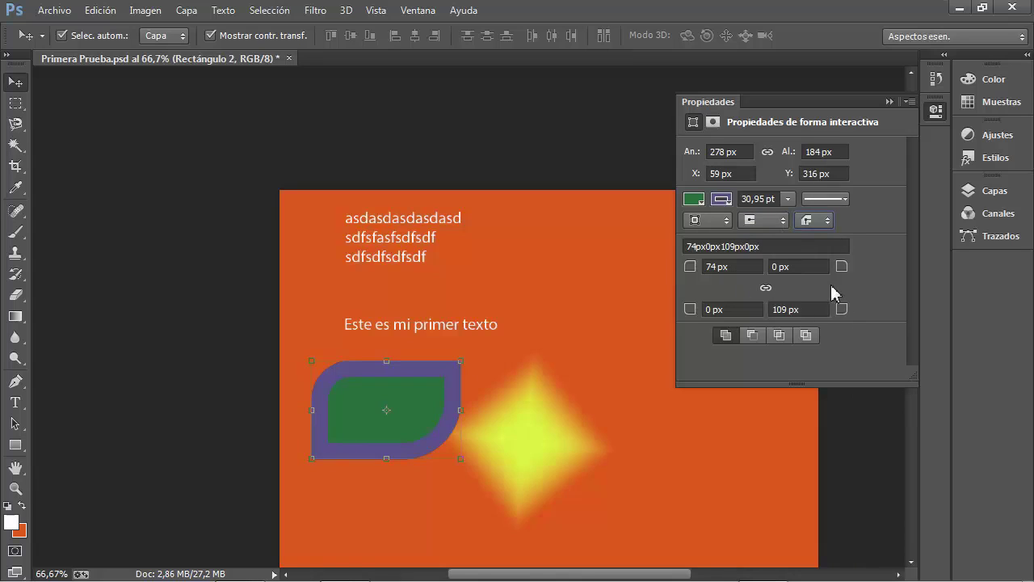
Set the shape's top-right corner radius to 5 px and round its bottom-left corner to about 115 px
click(801, 266)
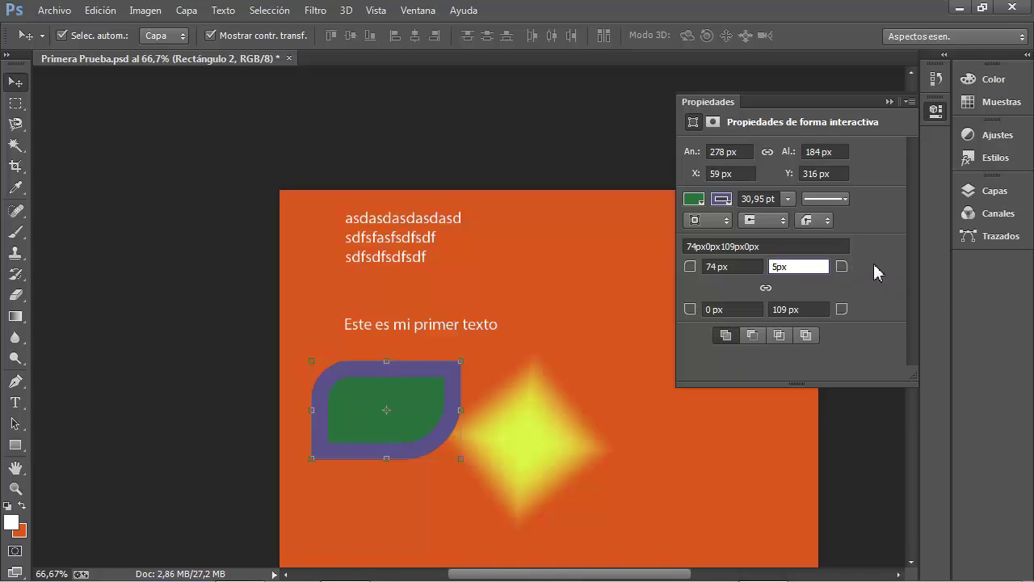
click(721, 310)
drag(693, 321, 796, 316)
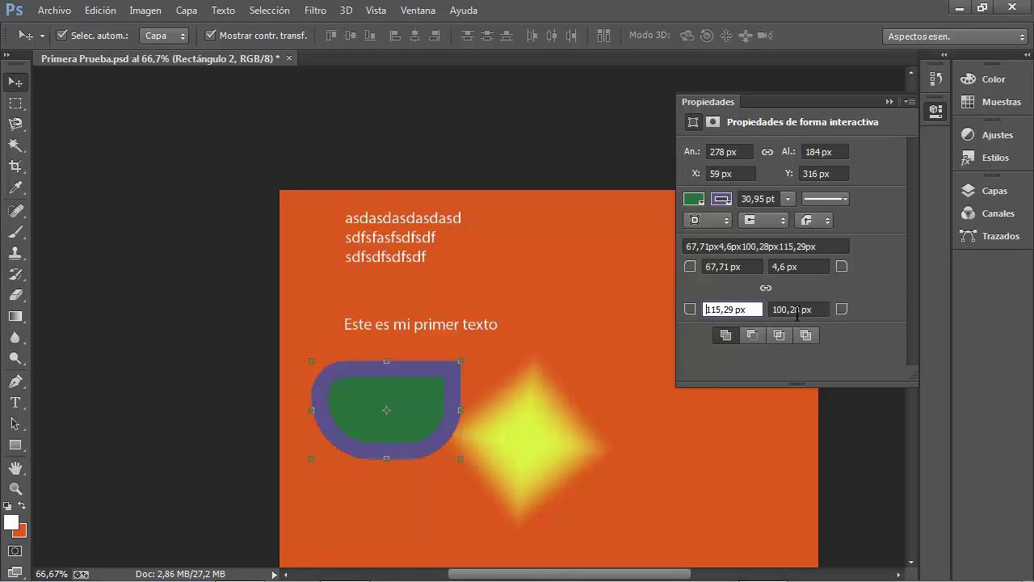
click(889, 101)
Draw a circle about 376 × 376 px with the Ellipse tool, overlapping the yellow diamond's right side
click(16, 446)
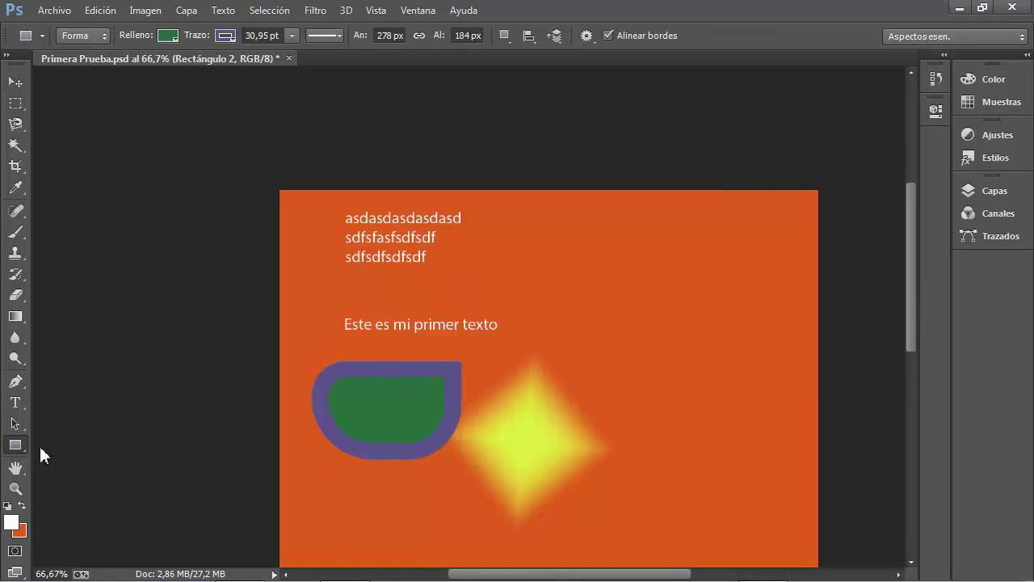
right_click(17, 446)
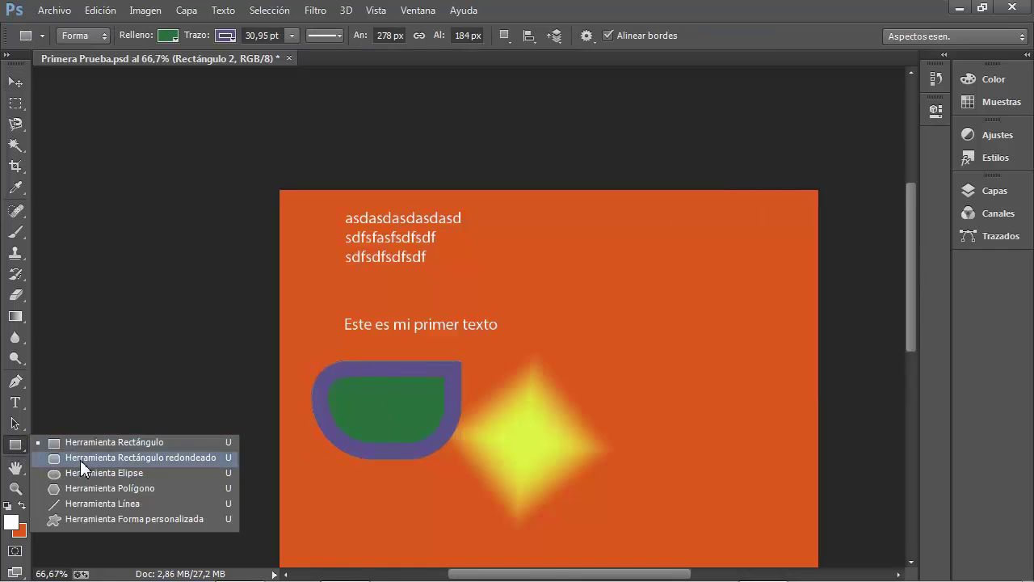
click(136, 473)
mouse_move(544, 257)
mouse_down()
mouse_move(675, 403)
mouse_move(714, 430)
mouse_move(787, 317)
mouse_move(782, 305)
mouse_move(776, 427)
mouse_move(545, 336)
mouse_move(784, 493)
mouse_move(746, 468)
mouse_up()
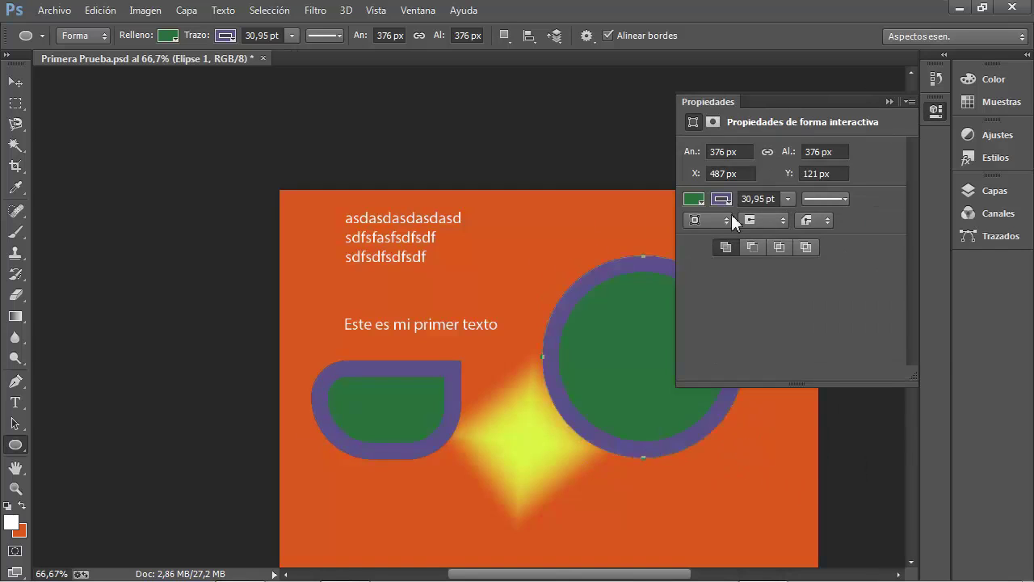
click(889, 101)
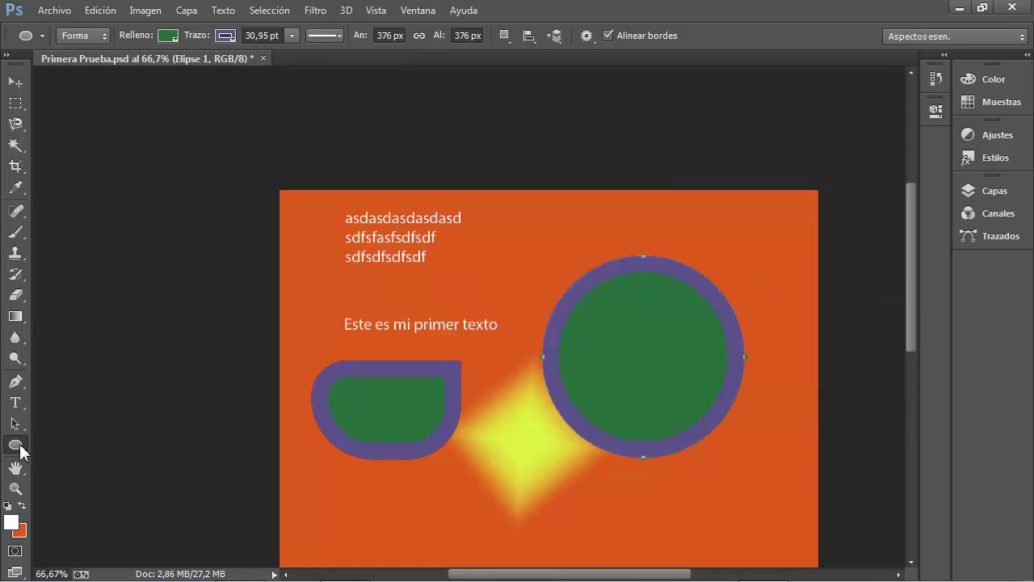
Draw a three-sided polygon about 409 × 395 px above the circle, extending past the canvas's upper edge
right_click(20, 451)
click(64, 488)
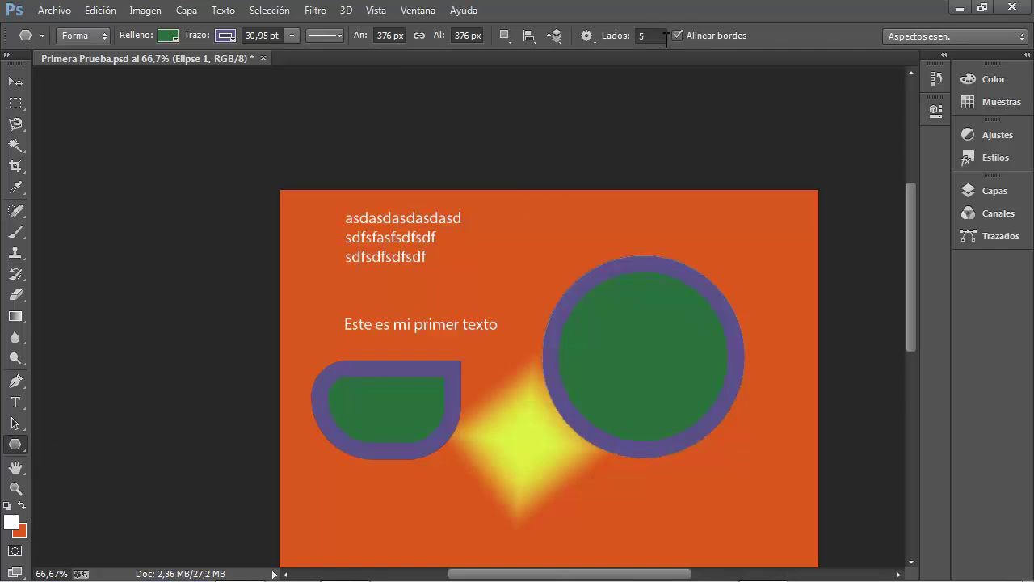
click(658, 37)
text(3)
key(Return)
drag(566, 211, 686, 250)
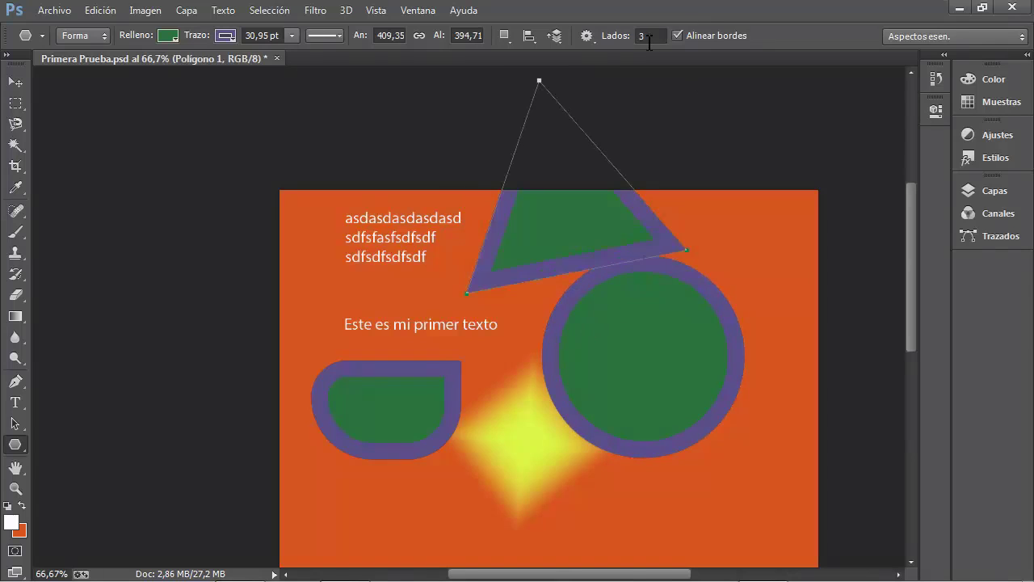
Draw a five-sided polygon about 417 × 416 px over the middle of the artwork
click(649, 37)
key(Return)
drag(514, 336, 594, 414)
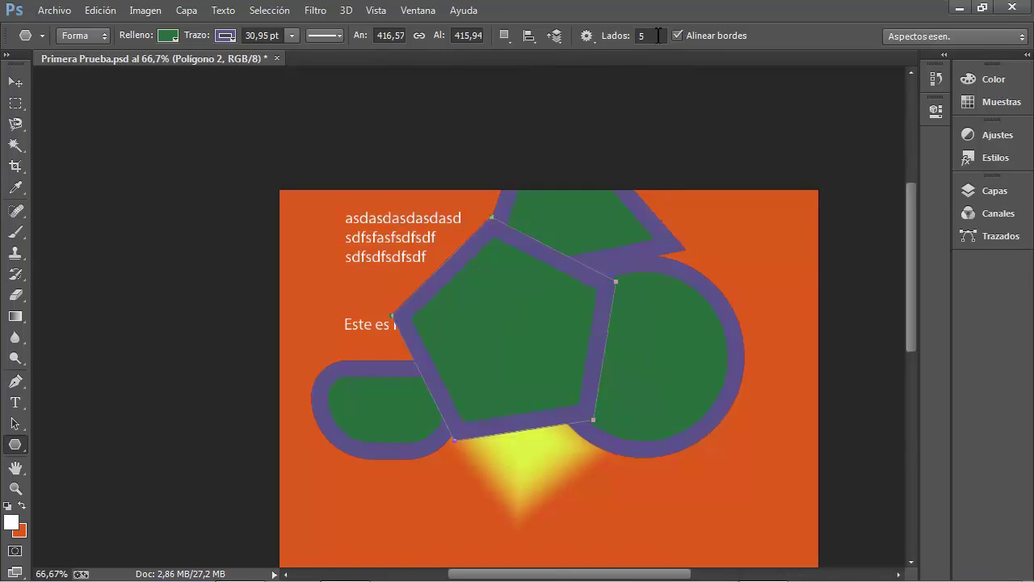
Draw a nearly horizontal line about 924 px long across the paragraph text and shapes with the Line tool
right_click(16, 445)
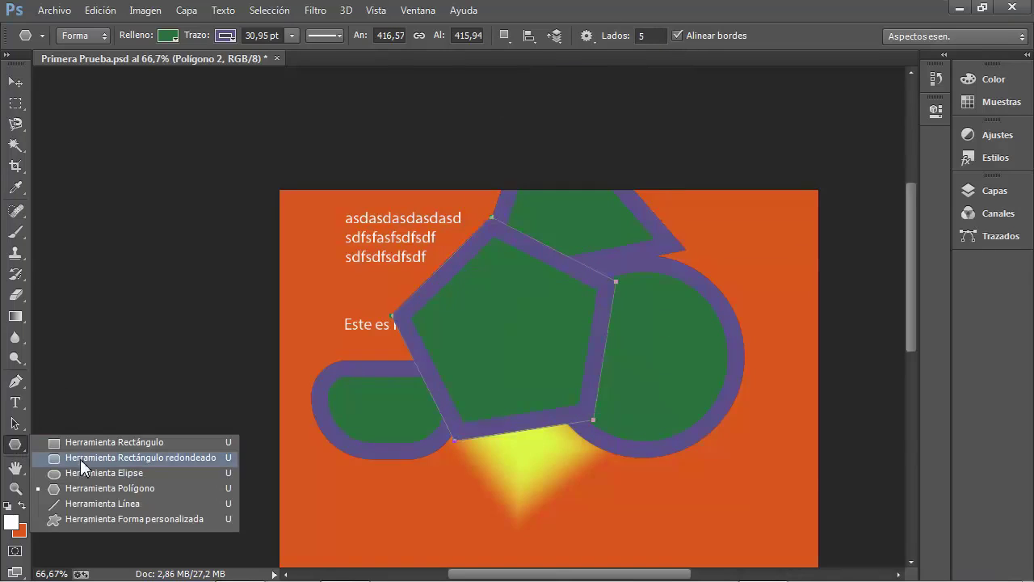
click(93, 503)
drag(309, 243, 806, 261)
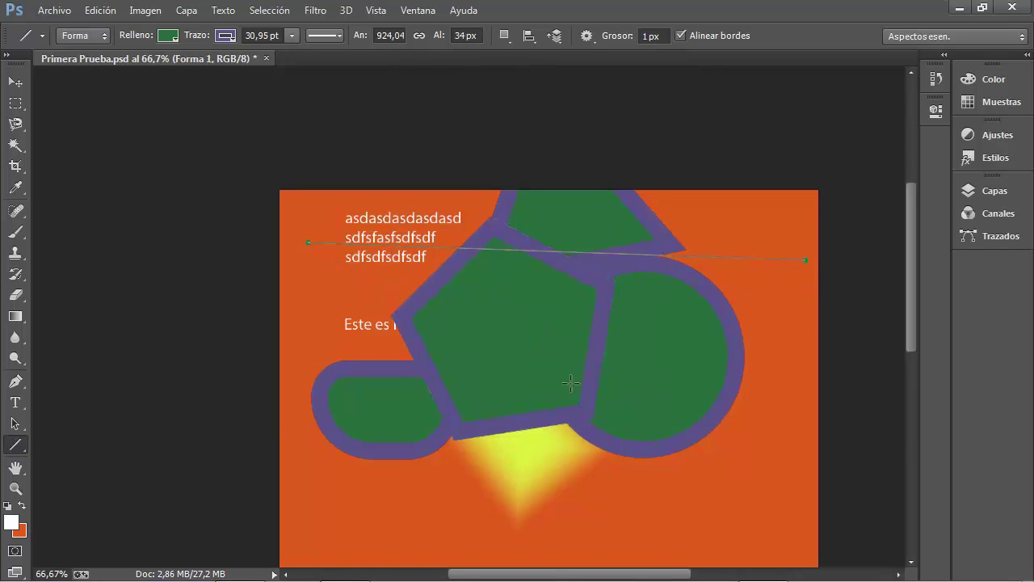
Draw an envelope custom shape about 252 × 147 px over the "Este es" text near the artwork's left edge
right_click(16, 445)
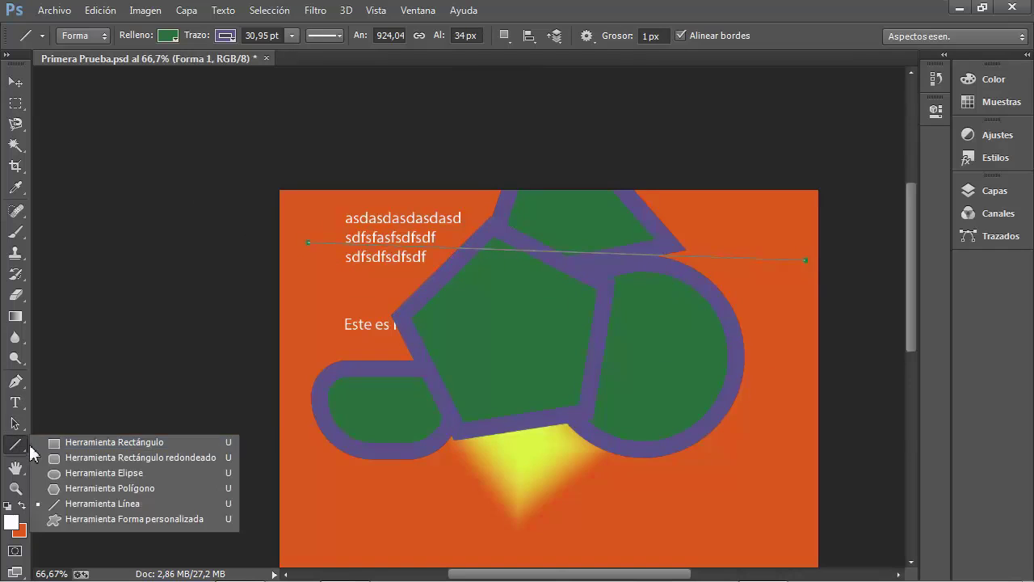
click(79, 518)
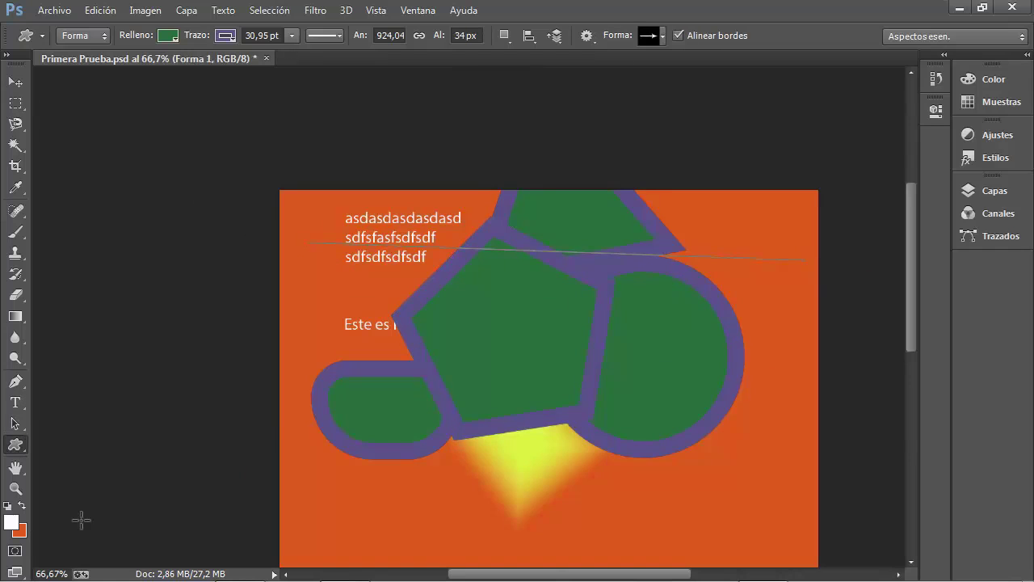
click(663, 35)
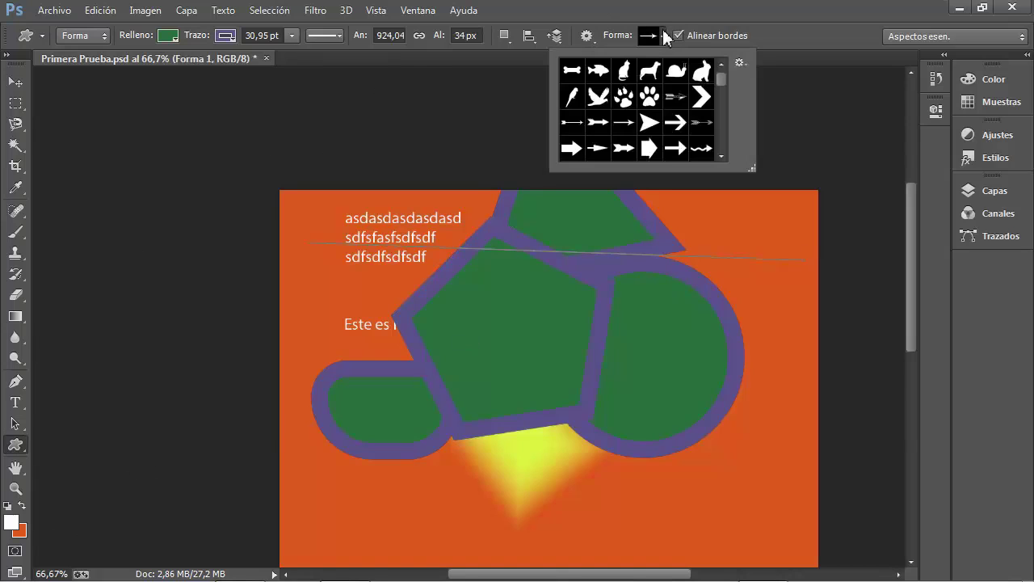
scroll(722, 89, down, 3)
drag(722, 90, 722, 151)
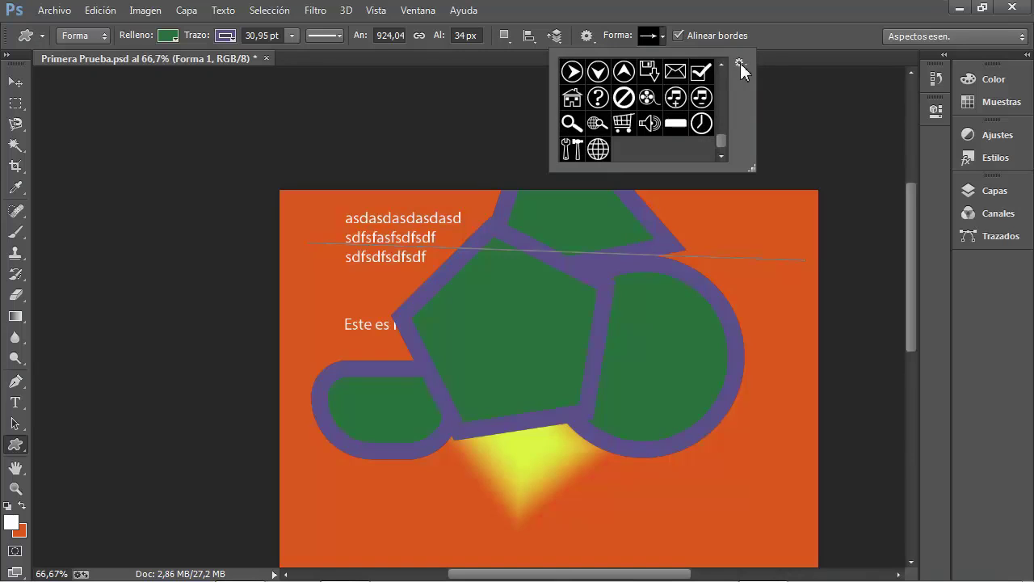
click(676, 71)
click(300, 312)
drag(300, 312, 429, 386)
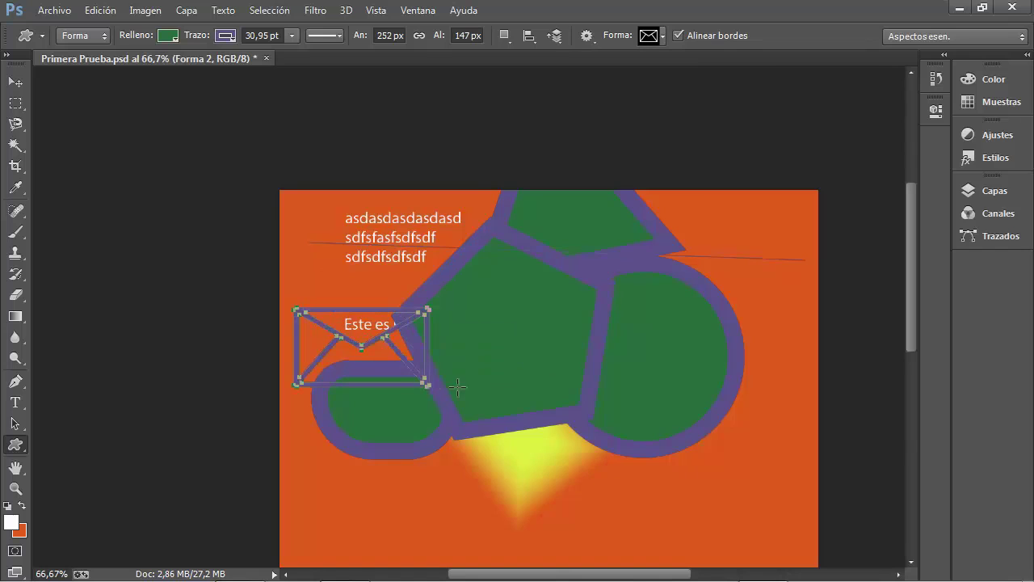
Create a new 1000 × 1000 px RGB document at 72 pixels per inch with a white background
click(61, 11)
click(115, 46)
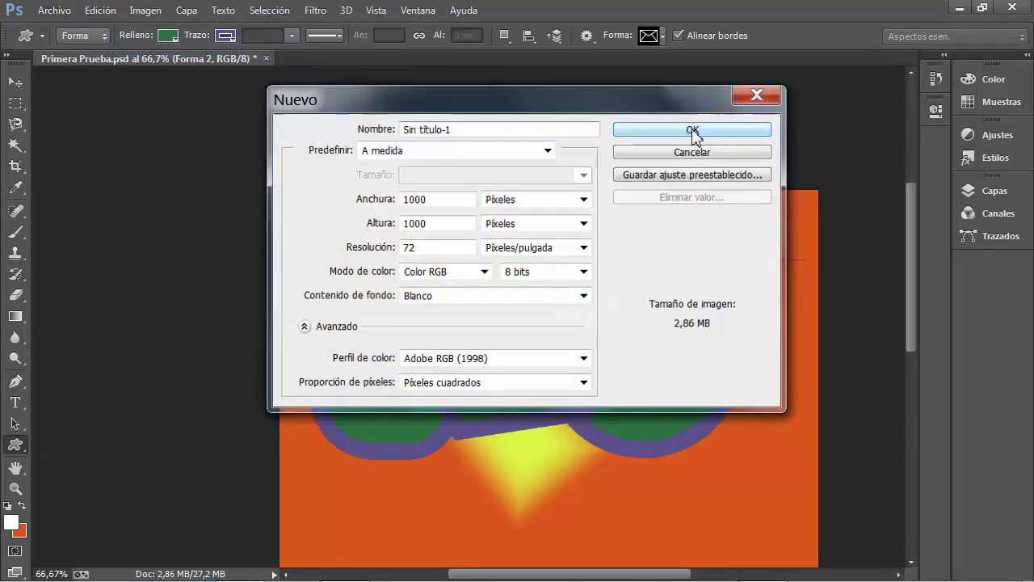
click(691, 131)
Draw a white envelope about 208 × 146 px near the canvas's upper-left corner, swap foreground and background colours, and inspect its mask properties
drag(283, 118, 365, 175)
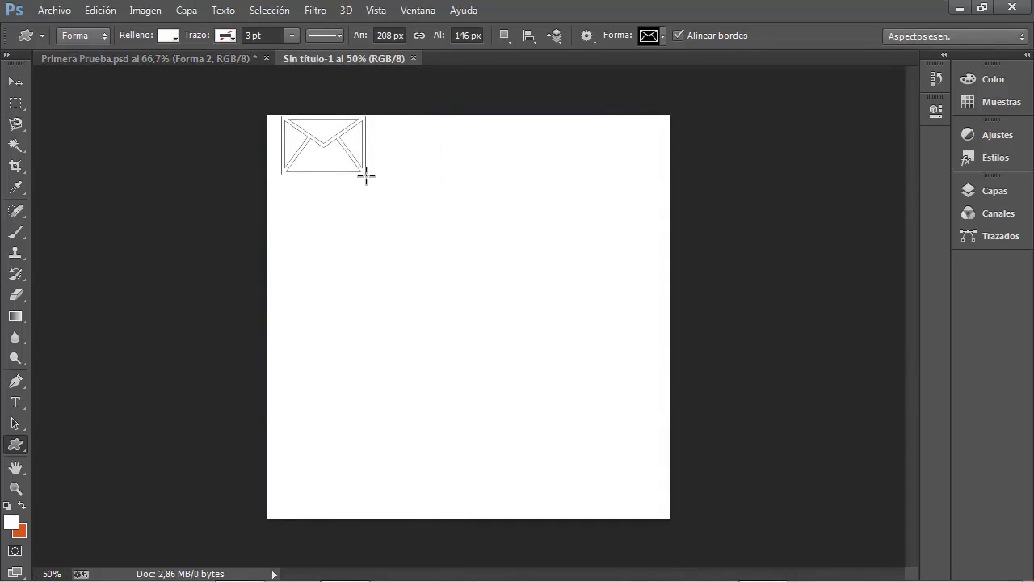
click(22, 506)
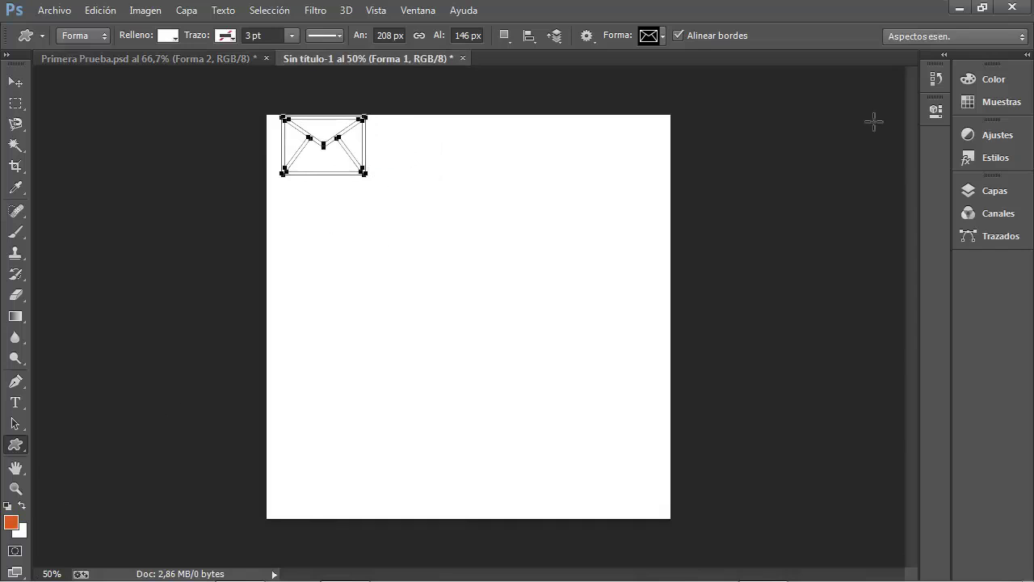
click(936, 110)
click(693, 155)
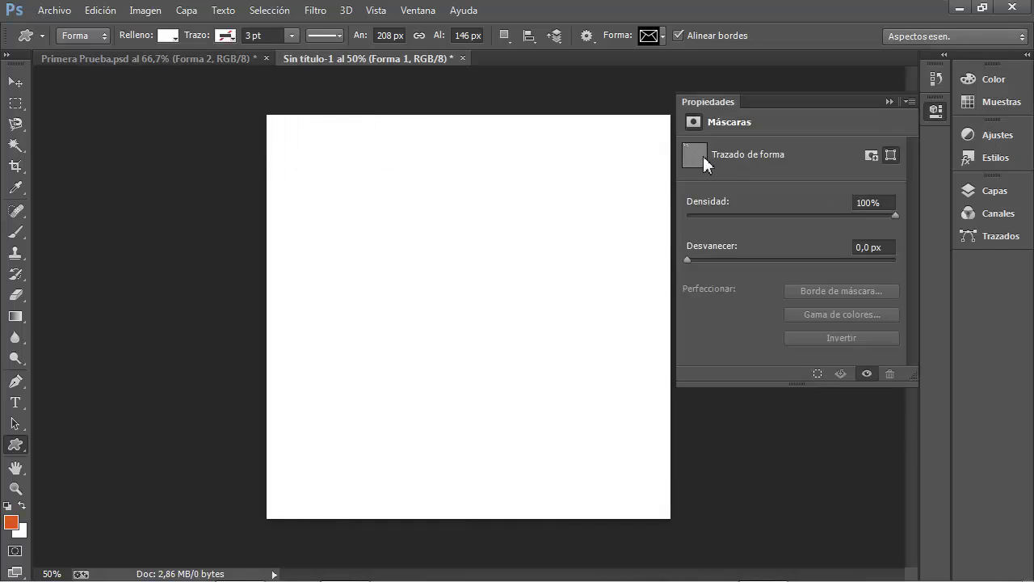
Select the white envelope with the Move tool and remove it from the canvas
click(16, 82)
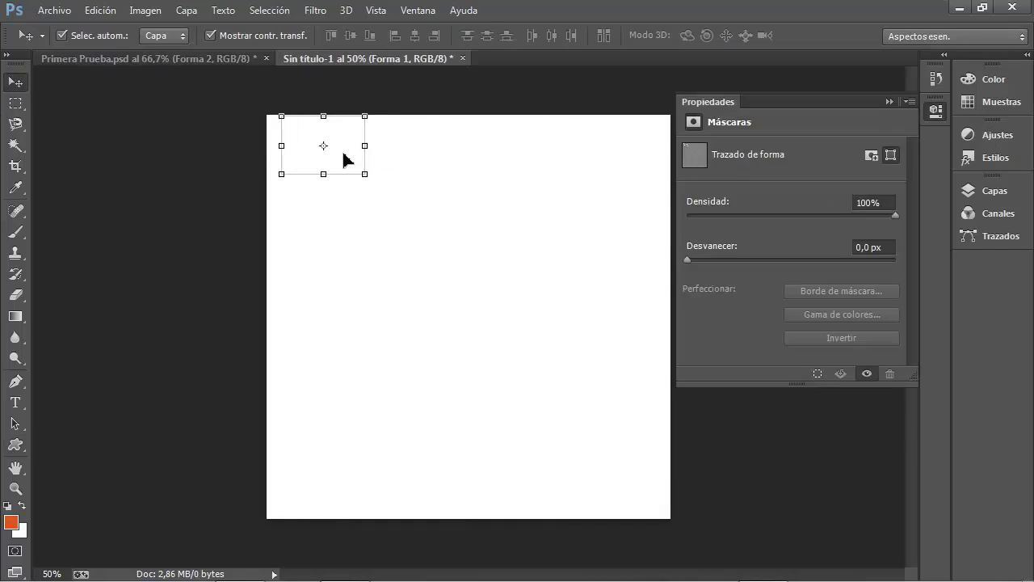
click(343, 162)
click(303, 142)
click(889, 101)
click(627, 87)
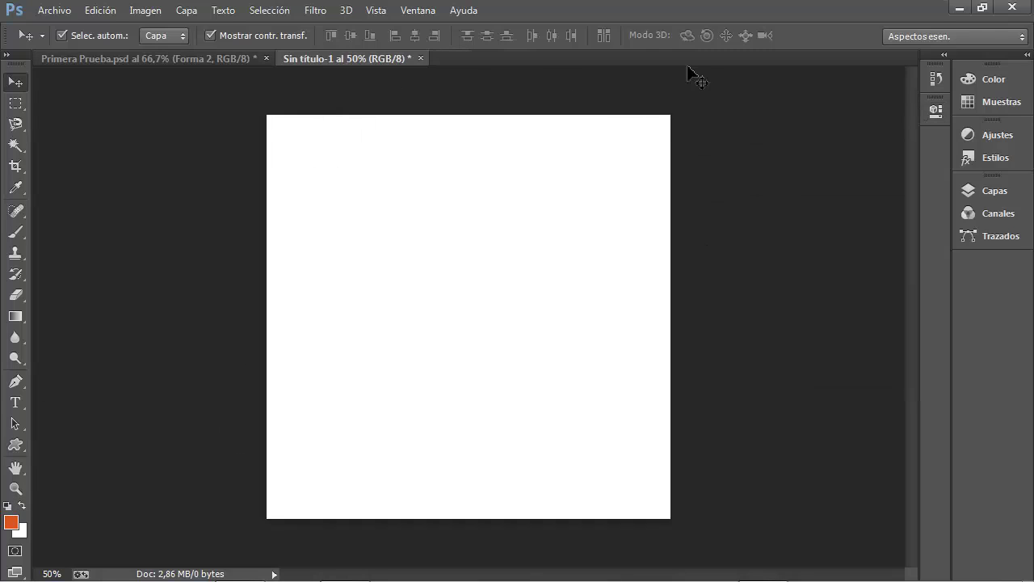
Draw an envelope about 316 × 158 px with orange fill and a 3 pt orange stroke near the canvas's upper-left corner
click(15, 445)
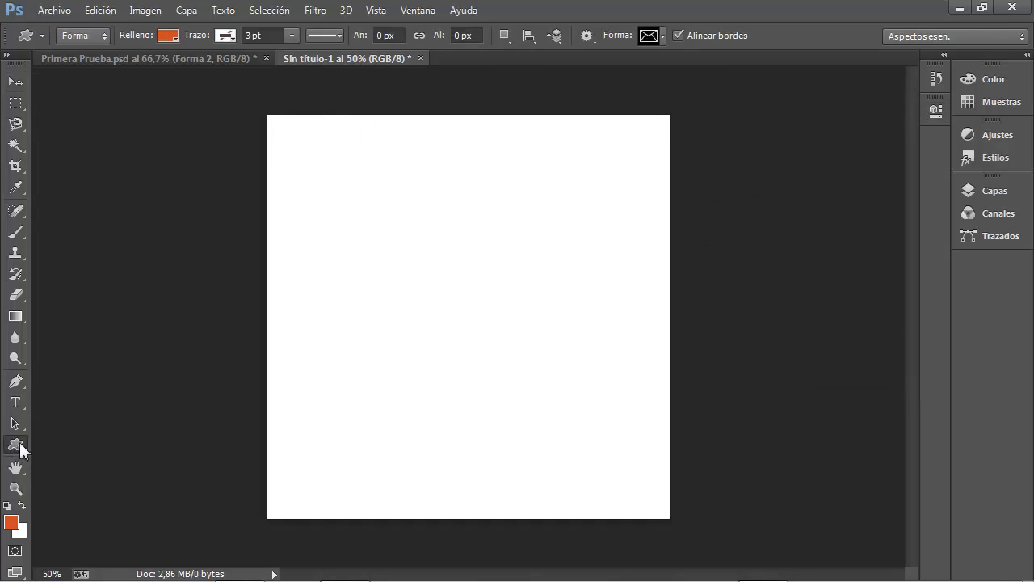
click(658, 36)
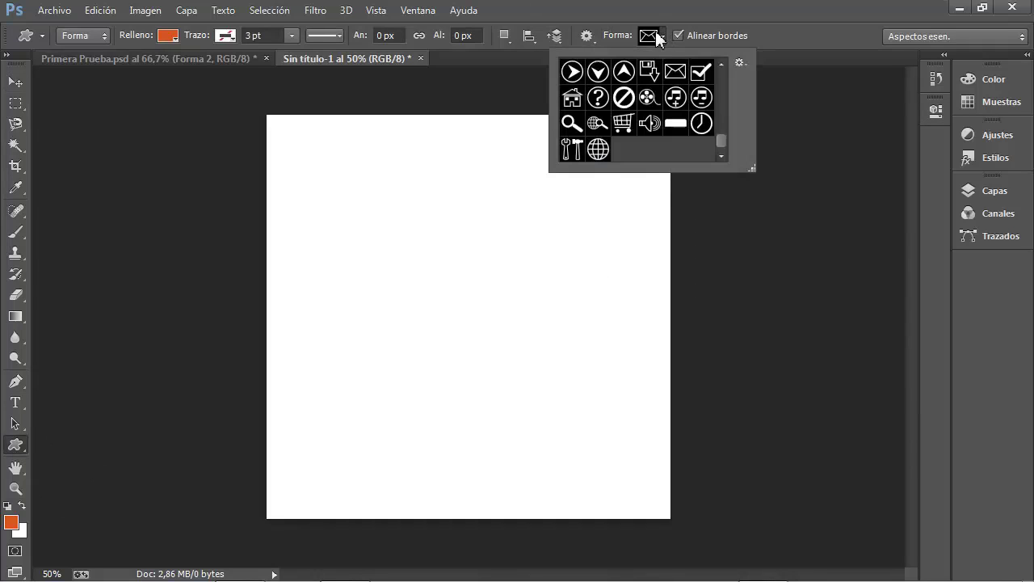
click(657, 35)
click(226, 36)
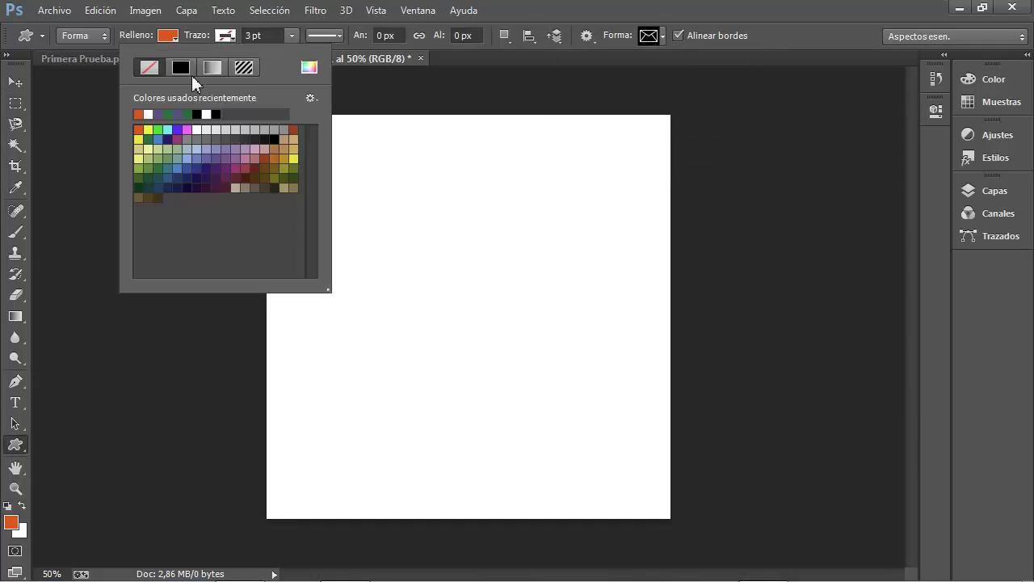
click(139, 130)
key(Escape)
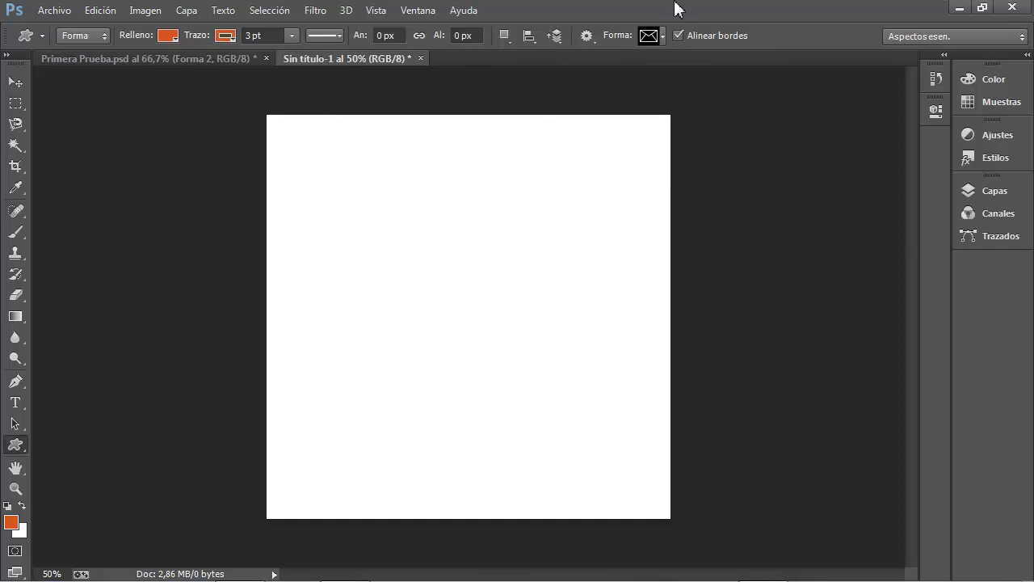
drag(299, 131, 425, 194)
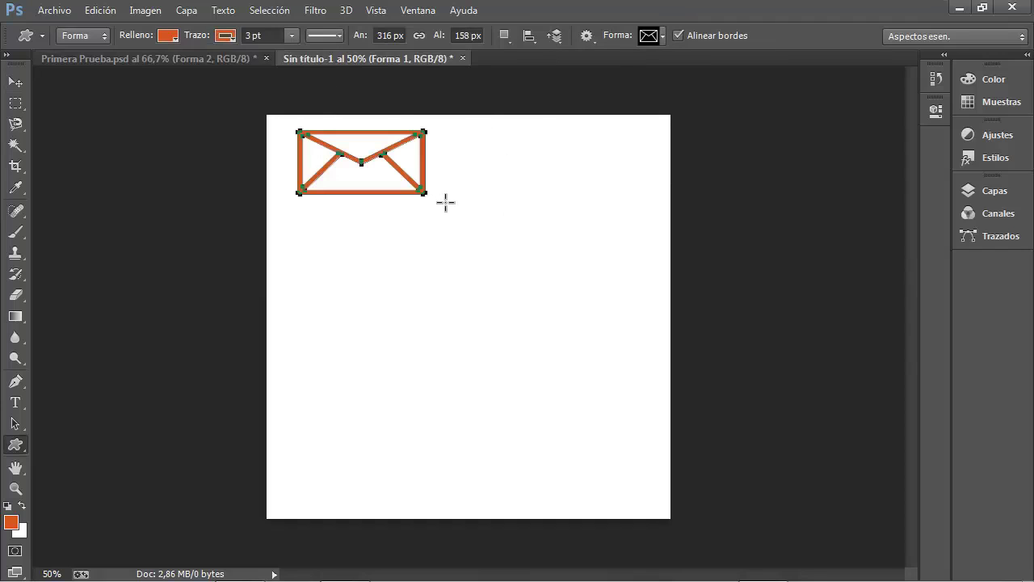
click(15, 82)
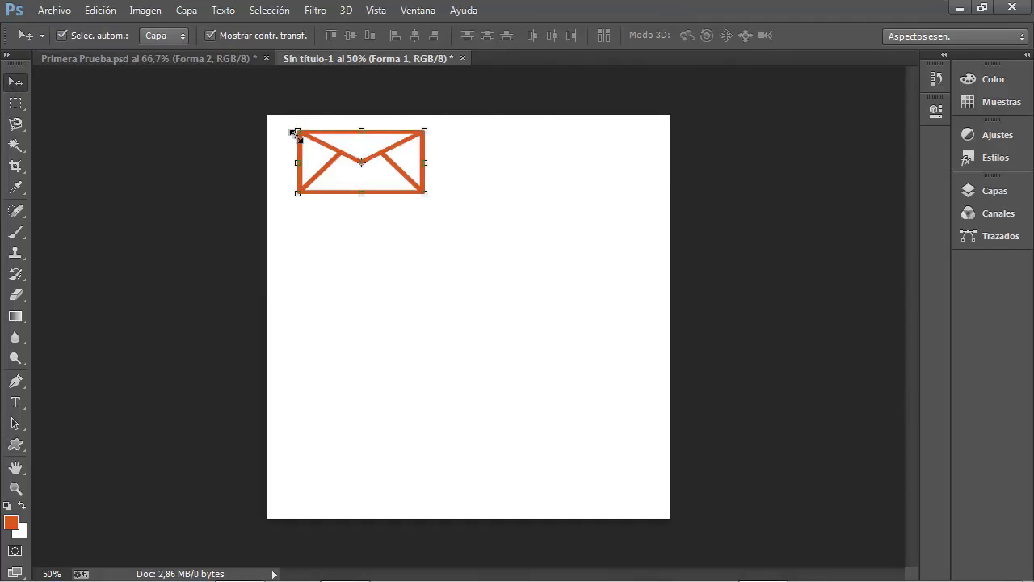
click(190, 134)
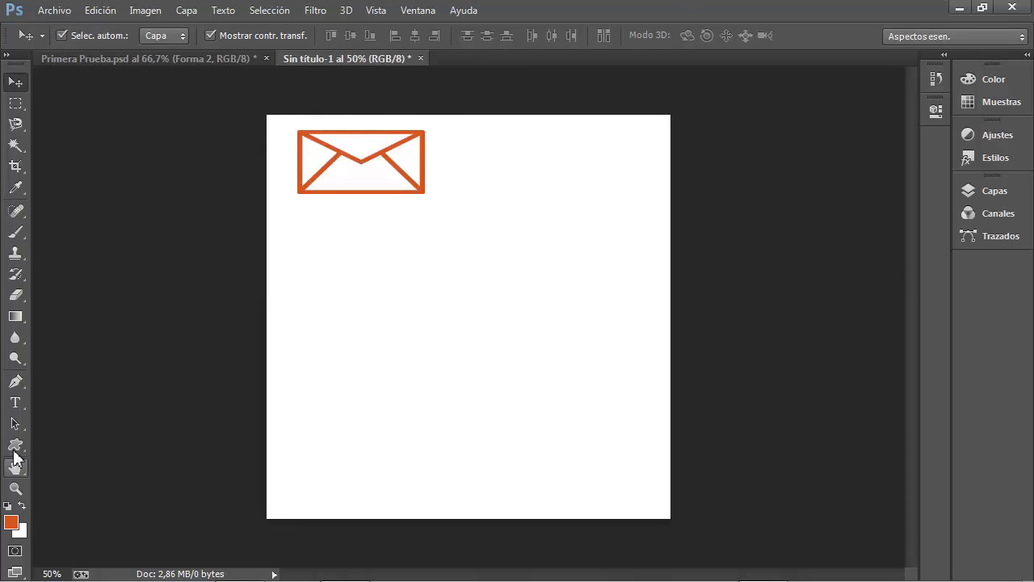
Draw two snail custom shapes beside the envelope, a large one below and a smaller one above it
click(15, 444)
click(663, 36)
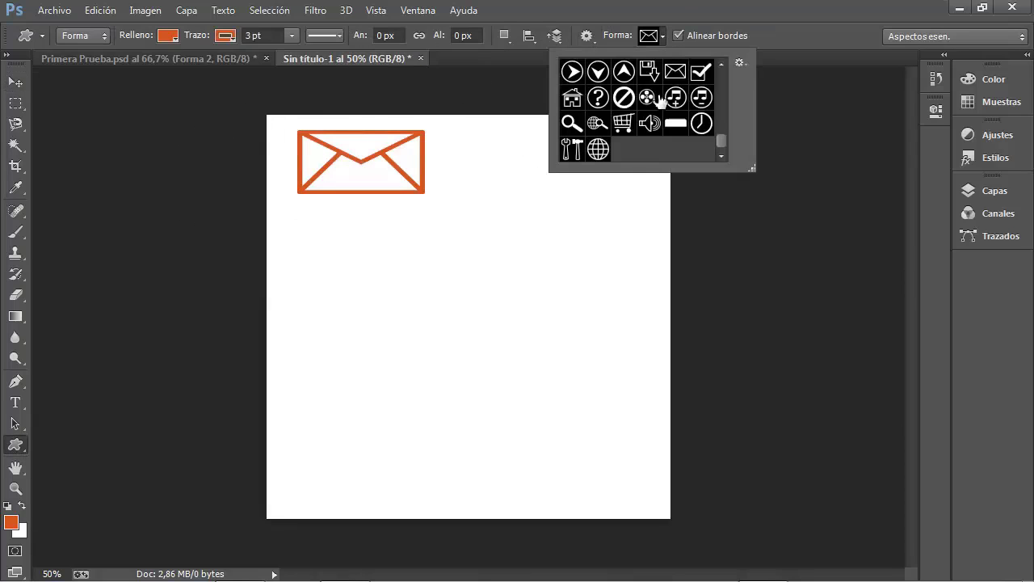
scroll(677, 107, up, 3)
scroll(677, 107, up, 5)
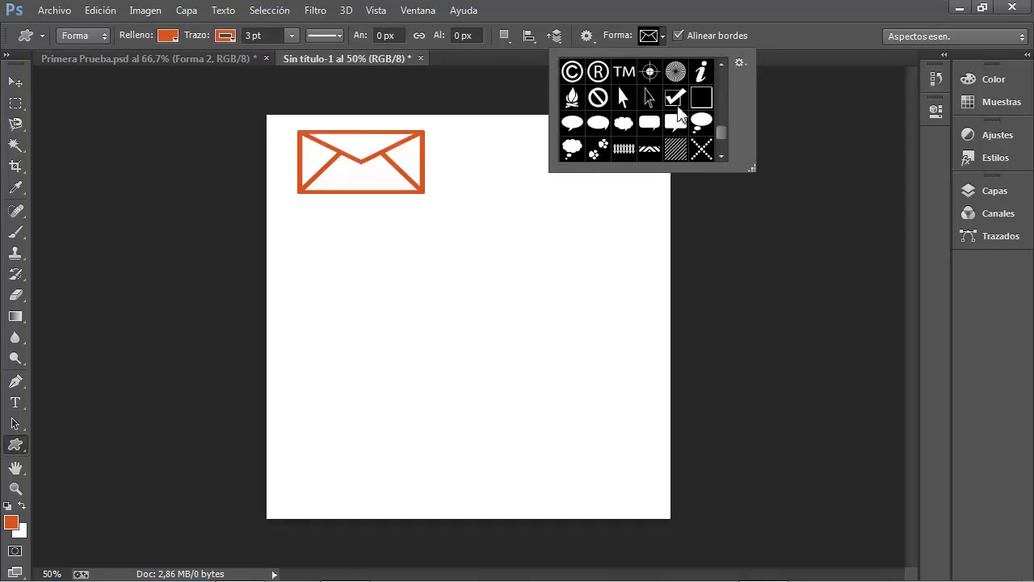
scroll(656, 107, up, 5)
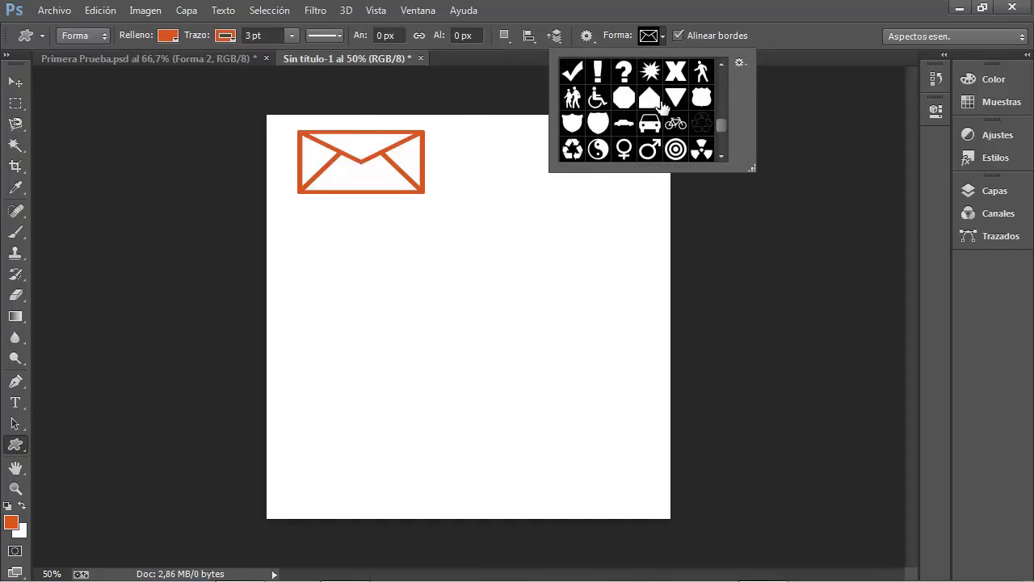
scroll(691, 120, up, 6)
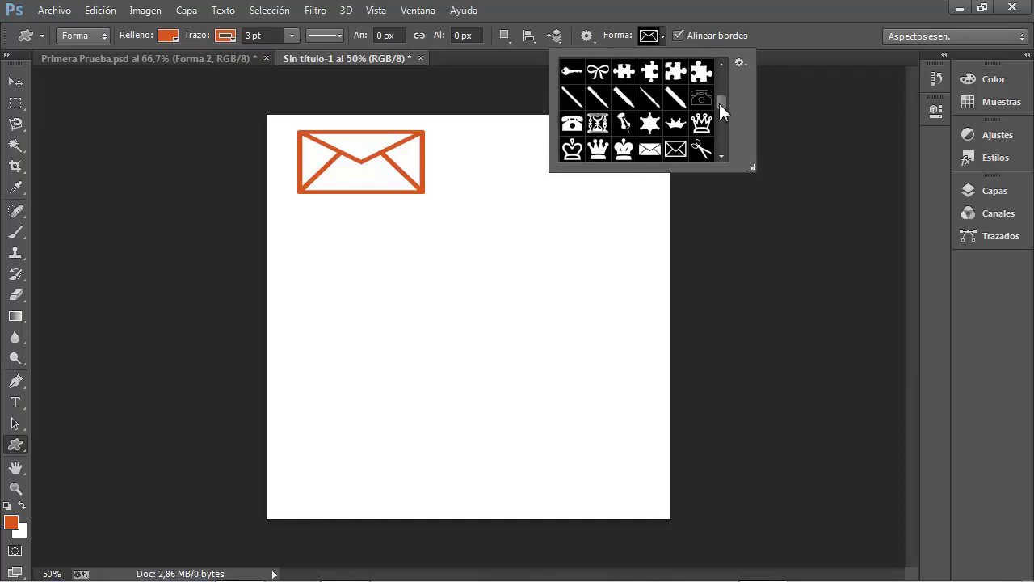
drag(719, 104, 717, 56)
click(677, 71)
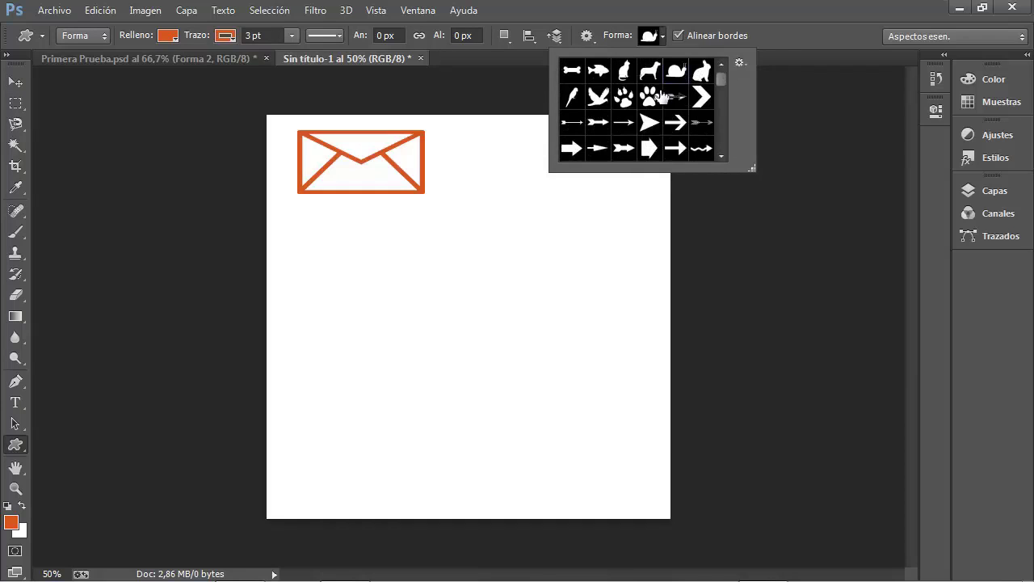
drag(417, 229, 591, 331)
drag(503, 159, 598, 223)
Move the two snails together toward the canvas's upper-right corner and inspect their shape mask properties
click(15, 81)
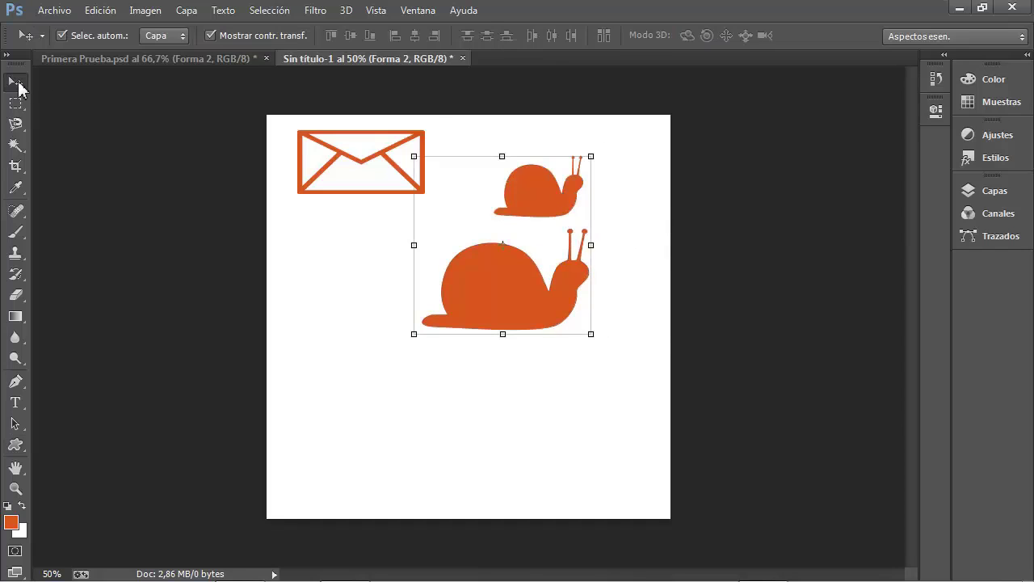
click(714, 186)
drag(566, 190, 637, 164)
click(620, 172)
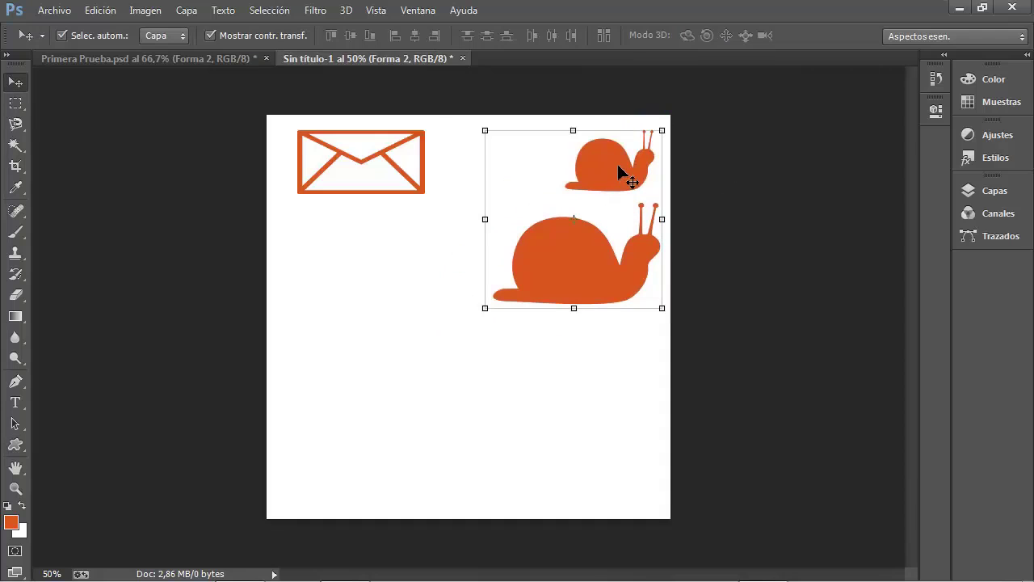
click(935, 110)
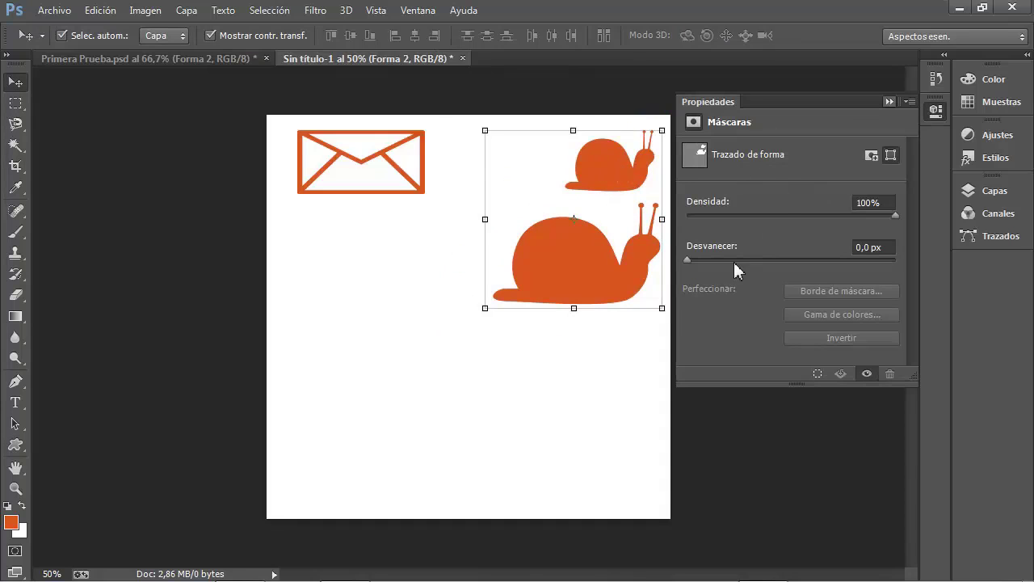
click(889, 102)
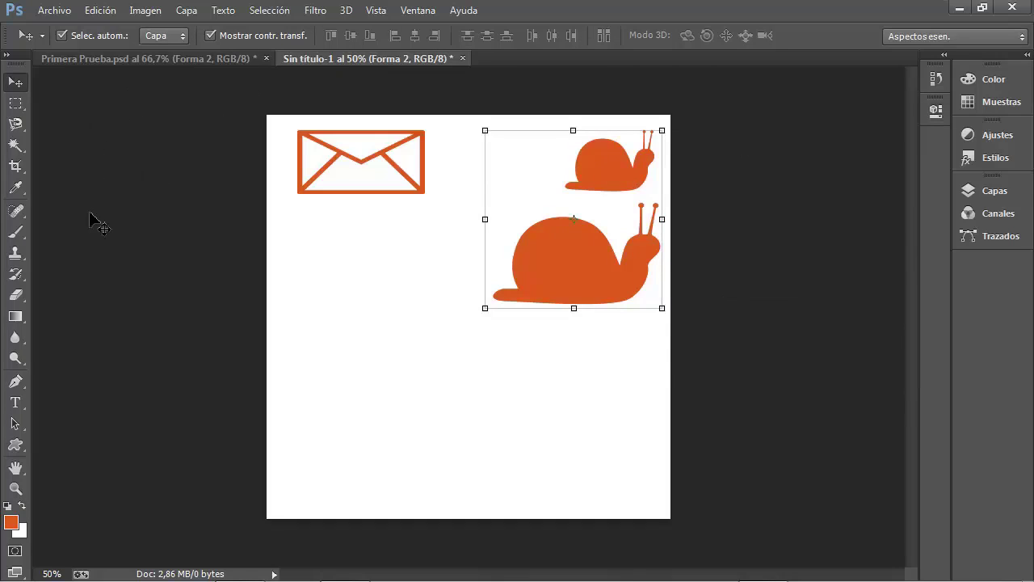
Draw a cat paw print (Huella de gato) about 96 × 112 px on the large snail's shell
click(16, 446)
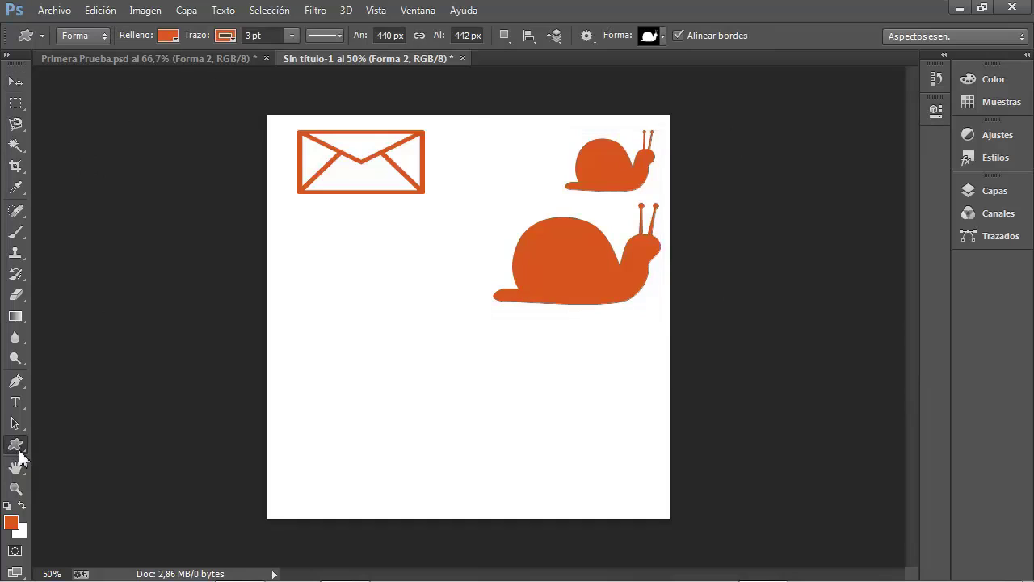
click(665, 36)
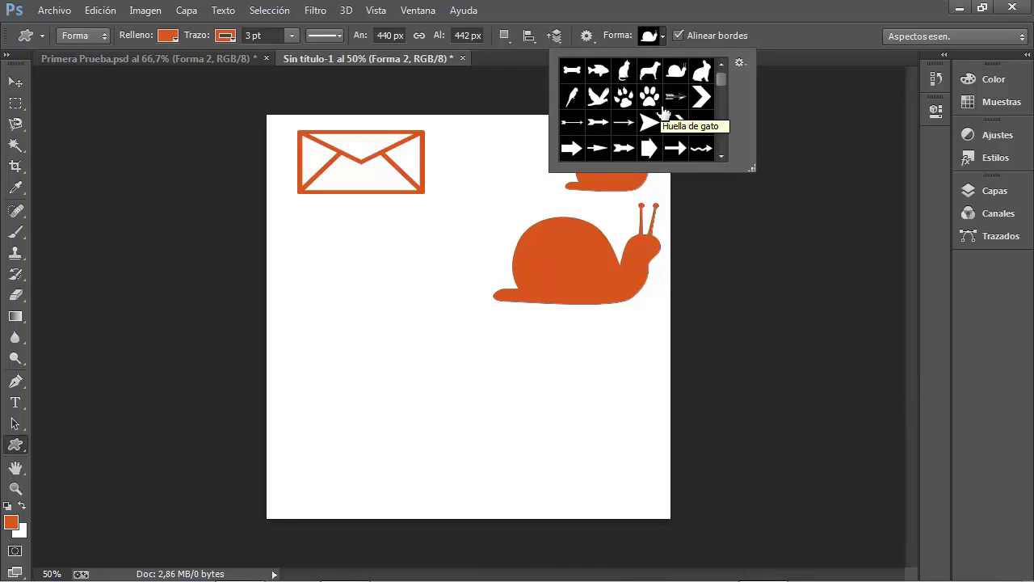
click(650, 97)
click(146, 205)
click(480, 253)
drag(549, 240, 588, 285)
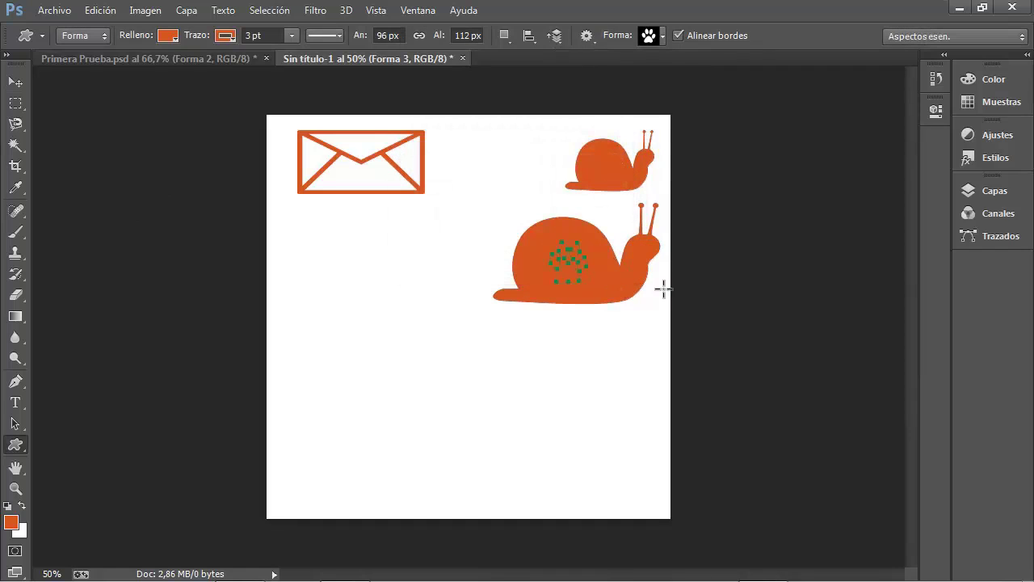
Locate the paw print's layer, Forma 3, above the snail layer and select it
click(15, 82)
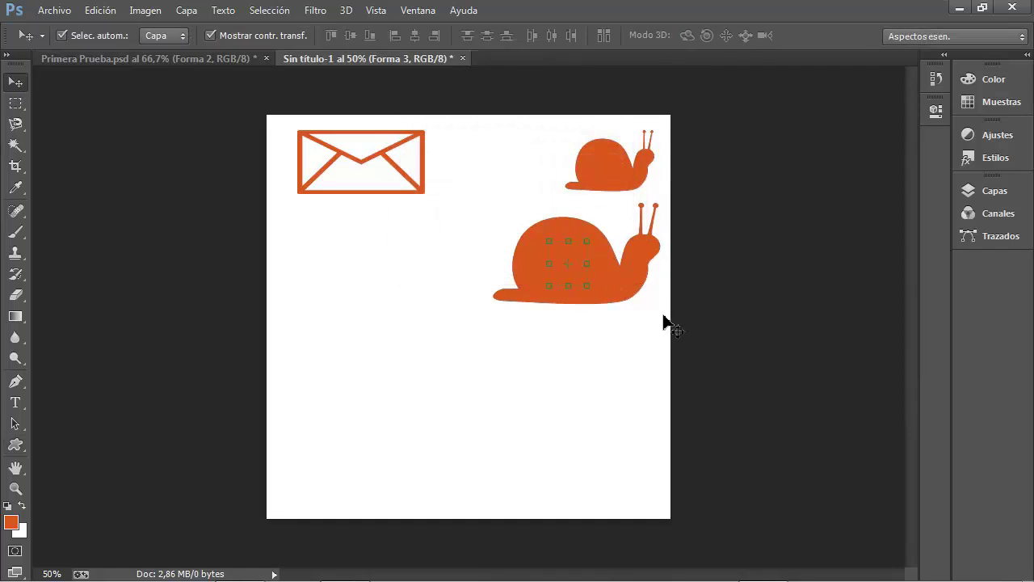
click(696, 220)
click(571, 267)
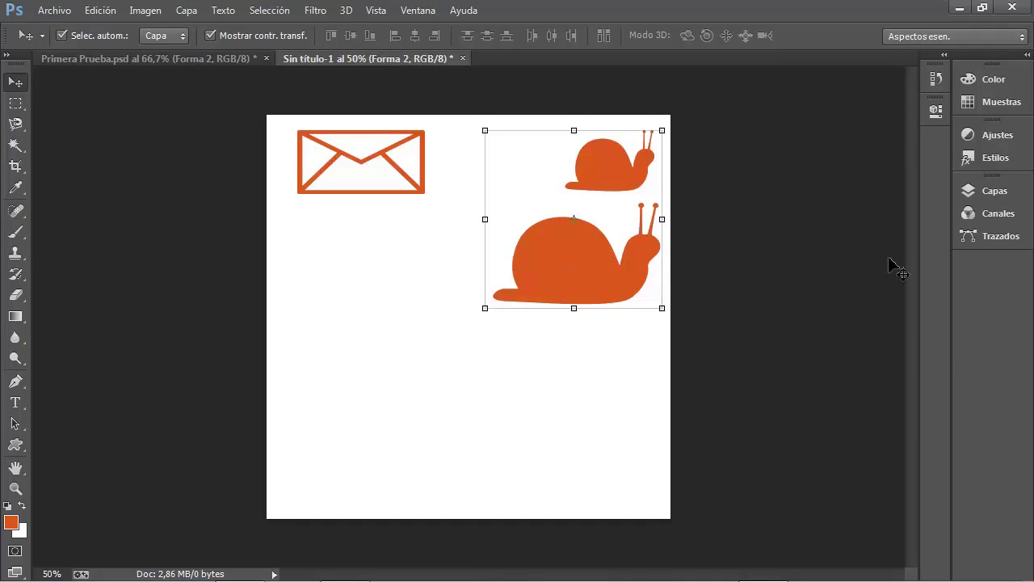
click(982, 190)
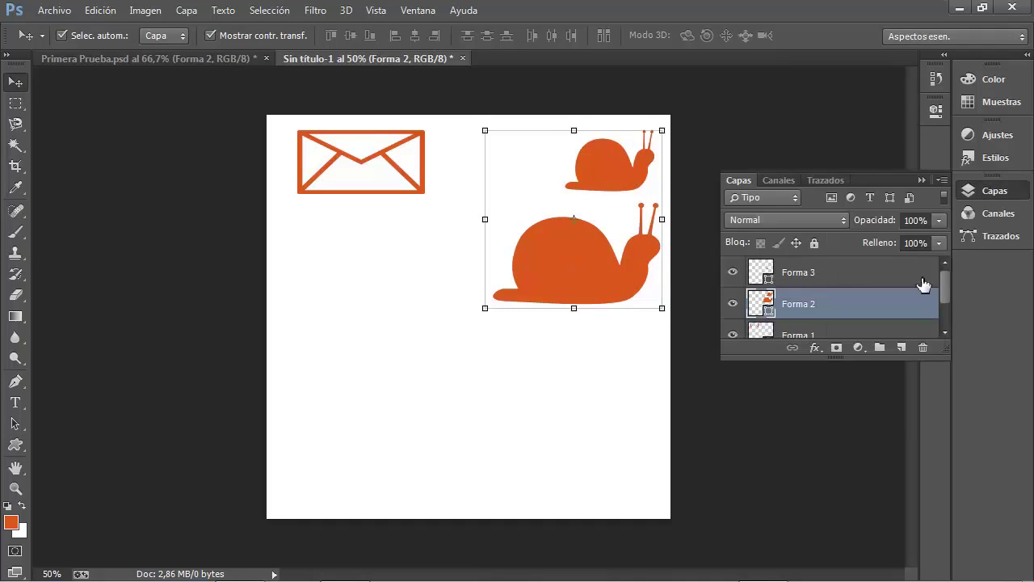
click(782, 274)
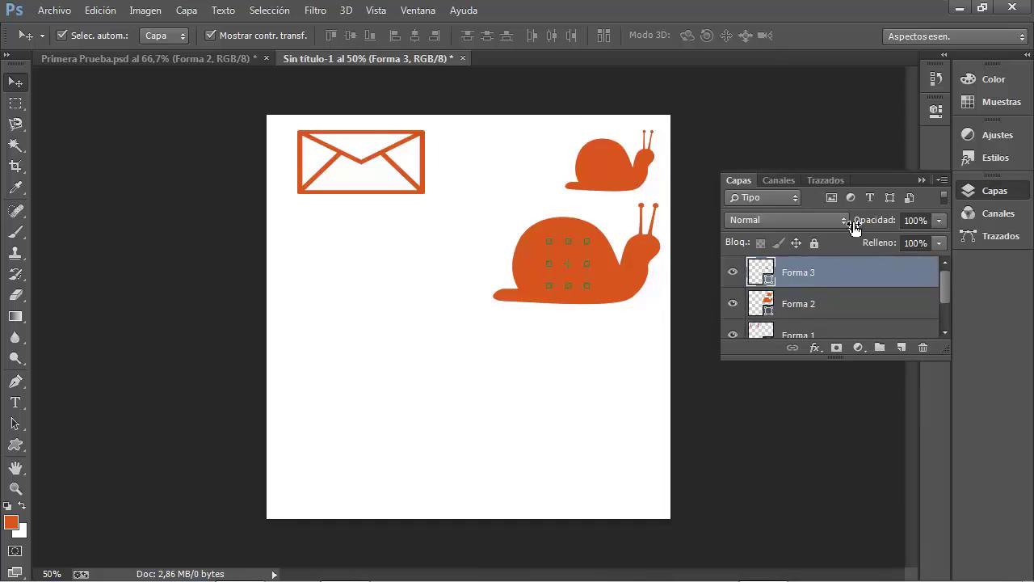
Deselect the paw print and move both snails down and left, off the paw print and below the envelope
click(921, 180)
click(741, 198)
drag(582, 251, 411, 325)
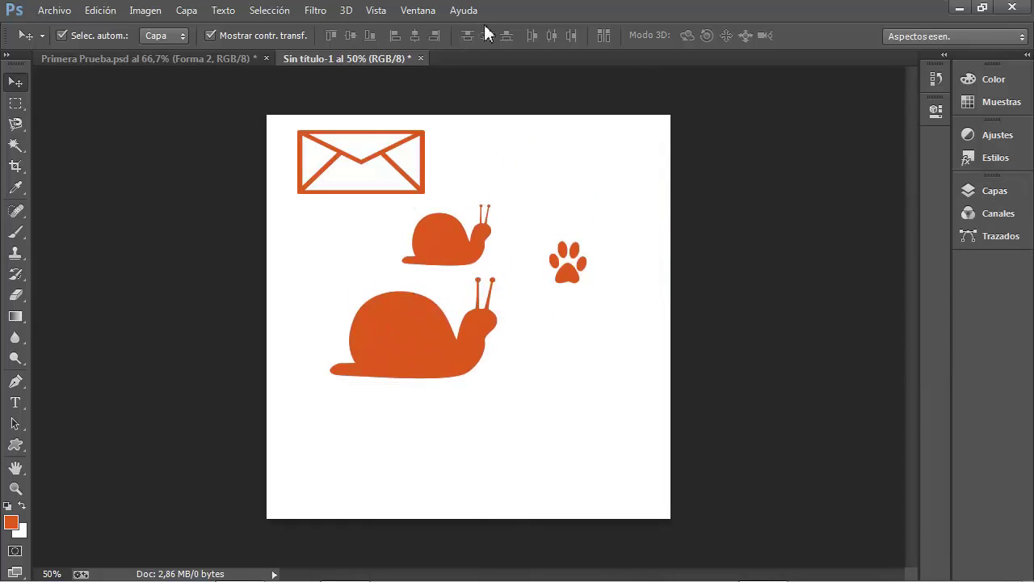